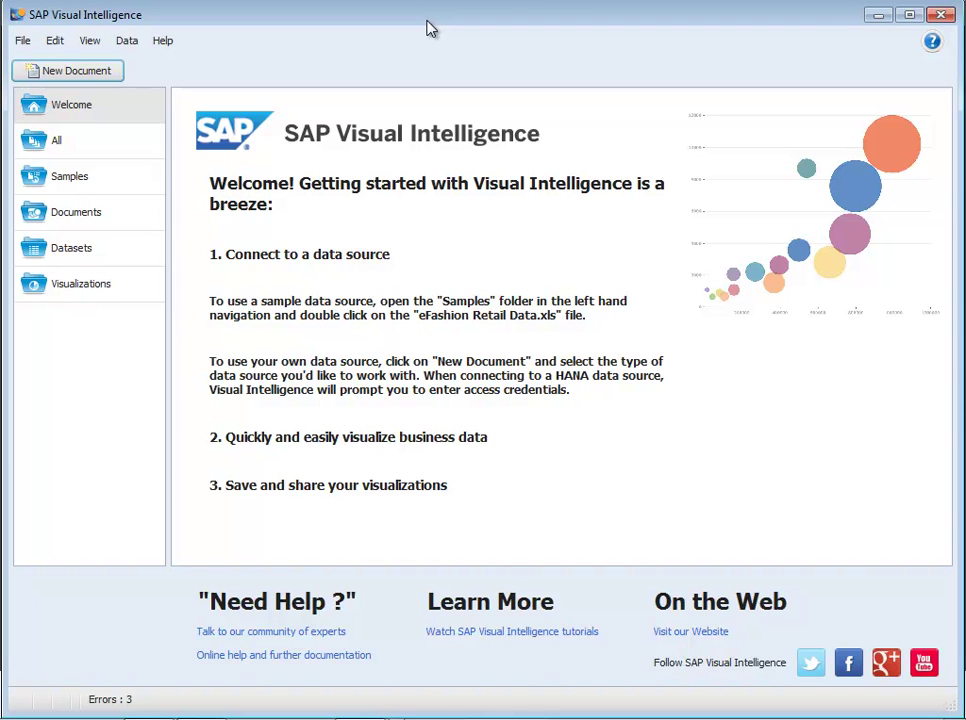
# - Check the polling data in the browser, then start a new document from wrong direction.txt
pyautogui.hotkey('alt', 'Tab')
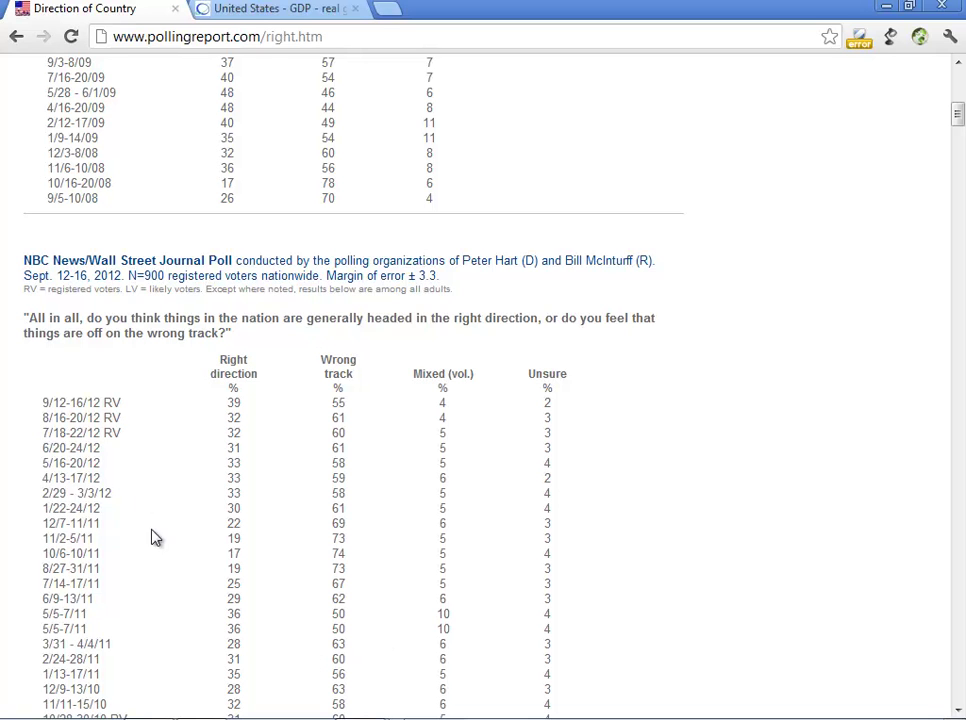
pyautogui.hotkey('alt', 'Tab')
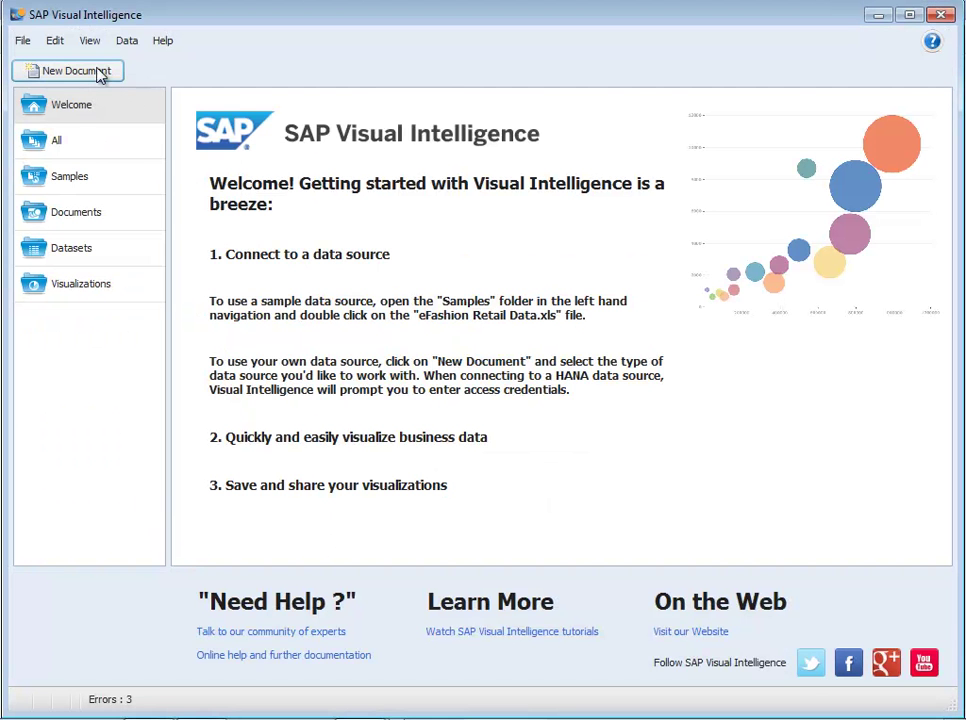
pyautogui.click(95, 74)
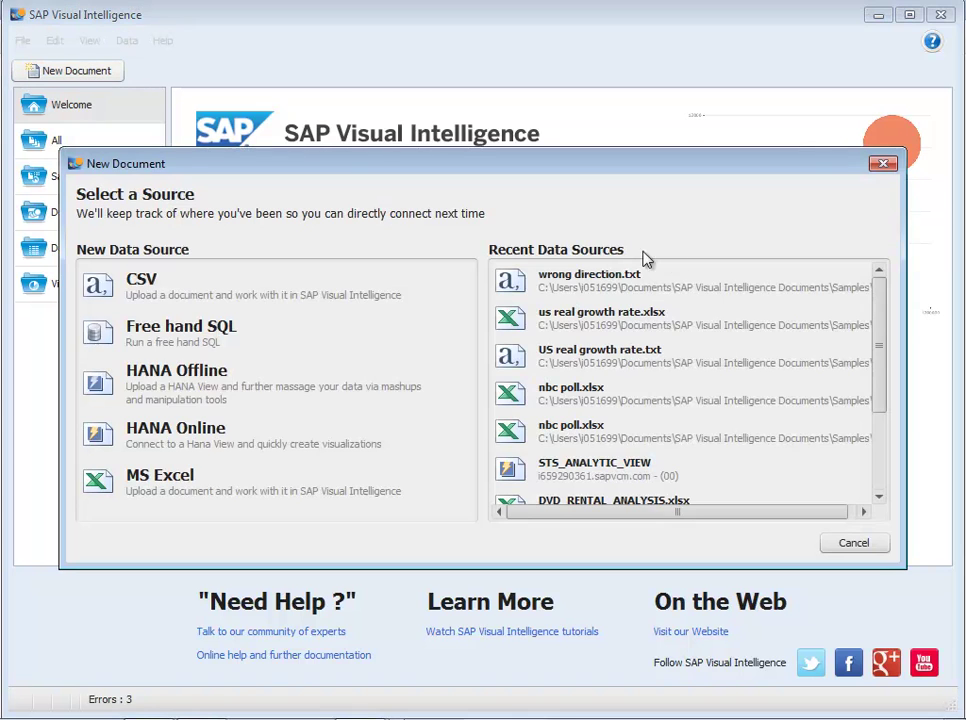
pyautogui.click(558, 275)
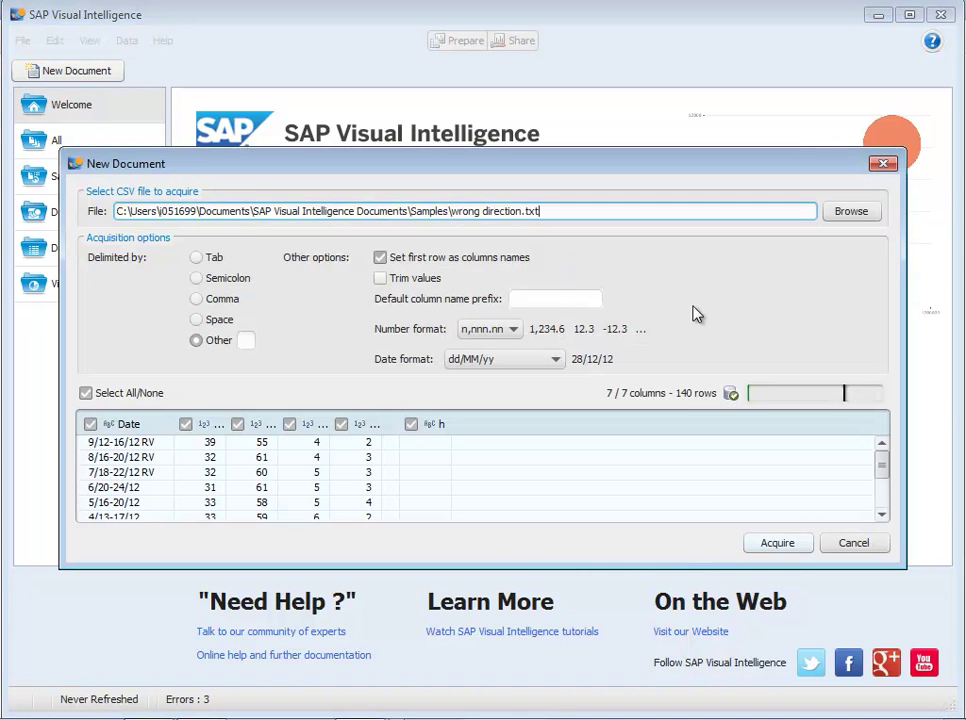
# - Exclude the last three columns and acquire the remaining four
pyautogui.click(411, 425)
pyautogui.click(343, 426)
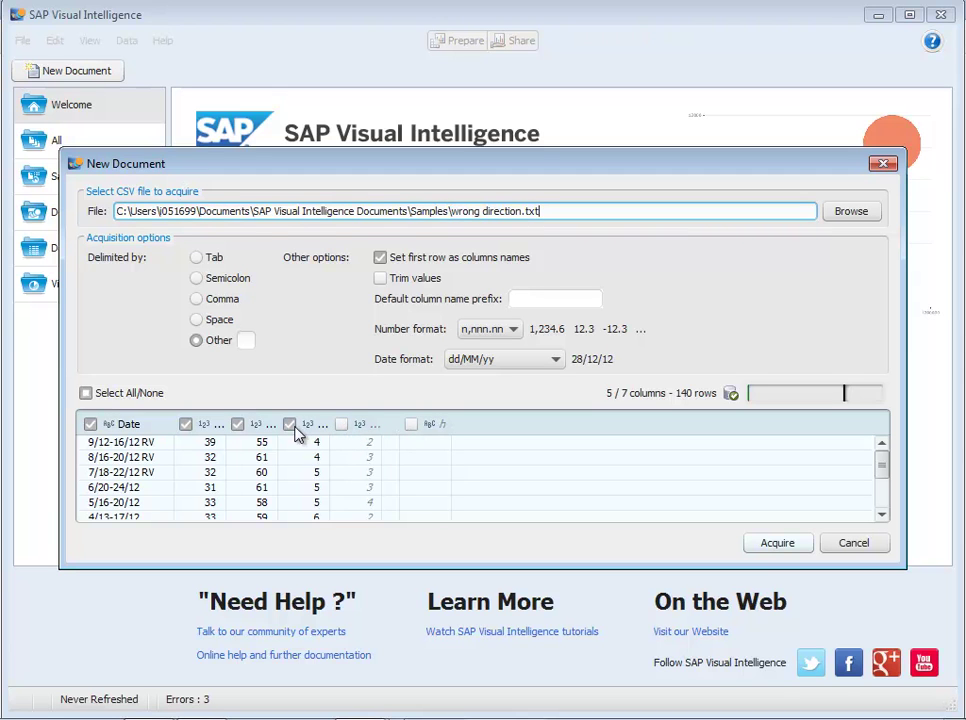
pyautogui.click(291, 425)
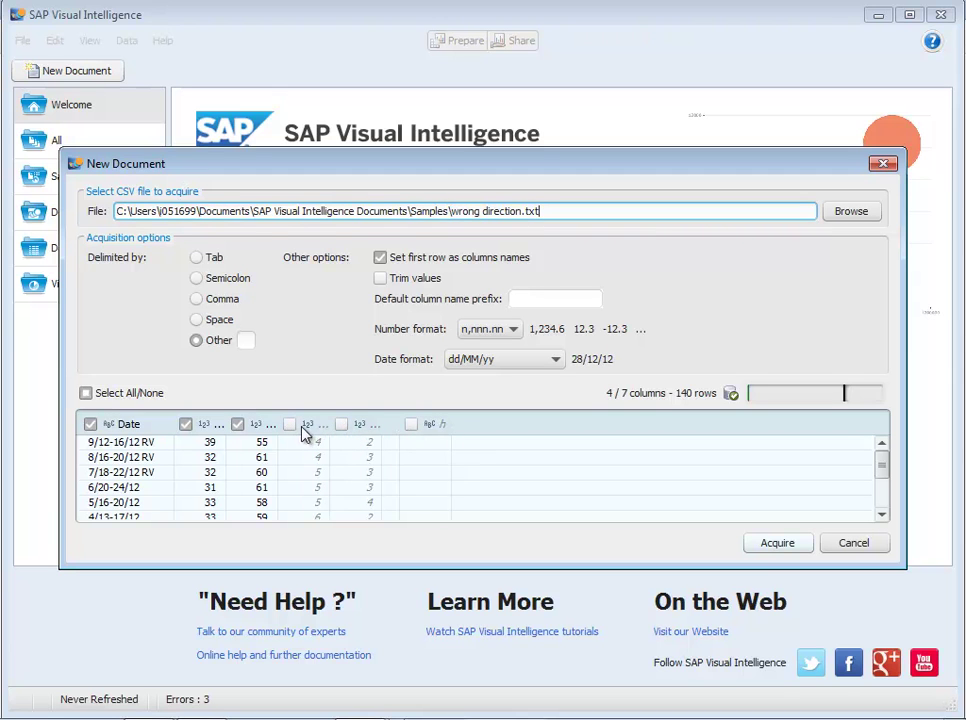
pyautogui.click(763, 544)
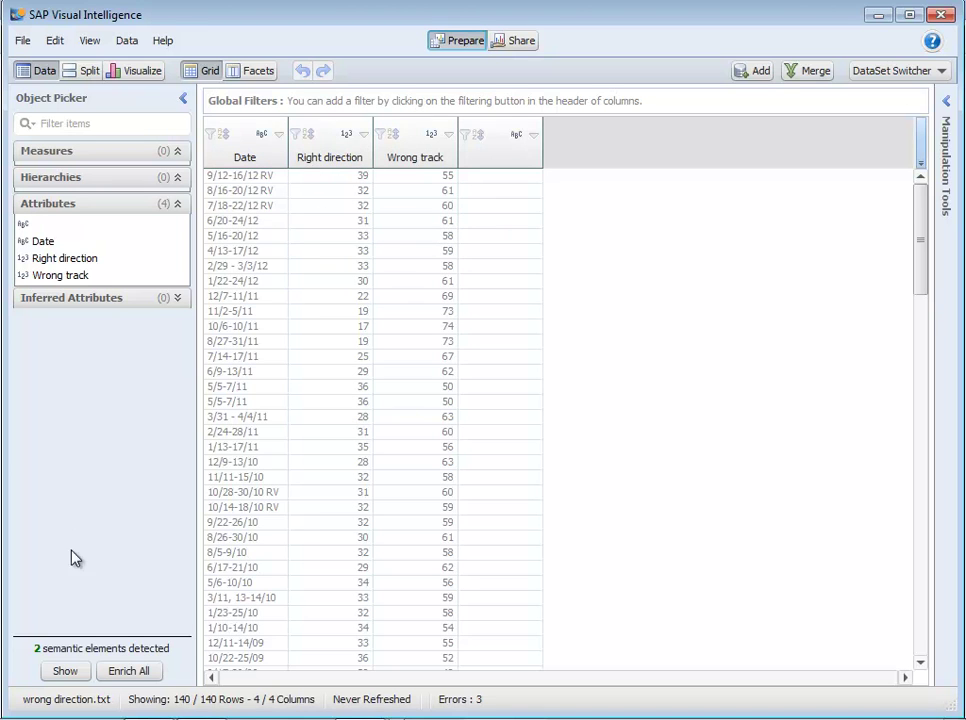
# - Enrich Right direction and Wrong track as measures and switch both from Sum to Average
pyautogui.click(66, 671)
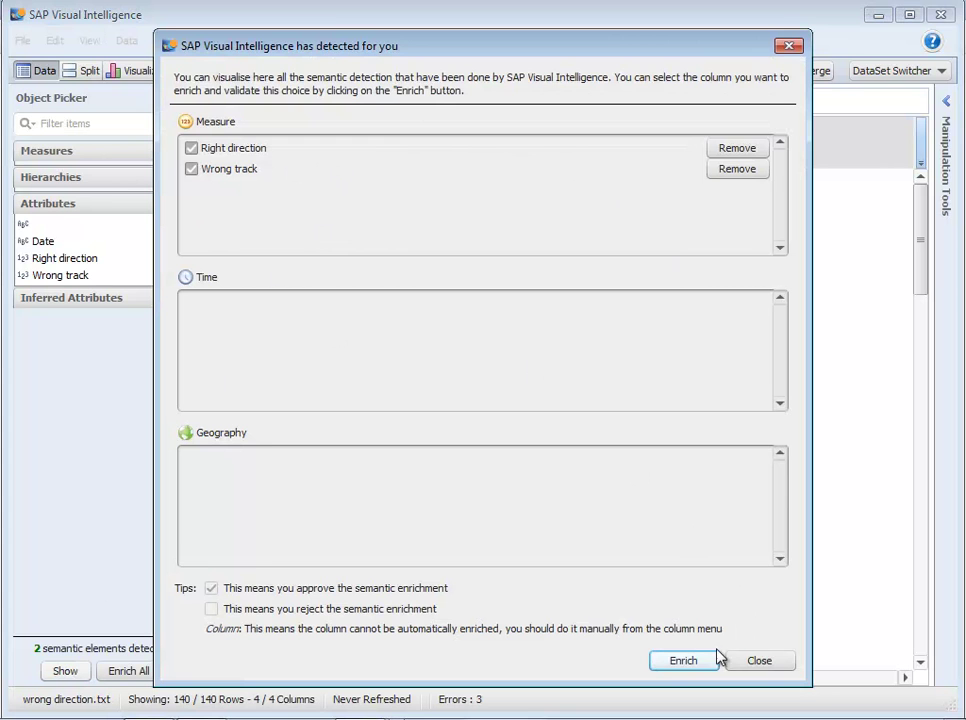
pyautogui.click(682, 662)
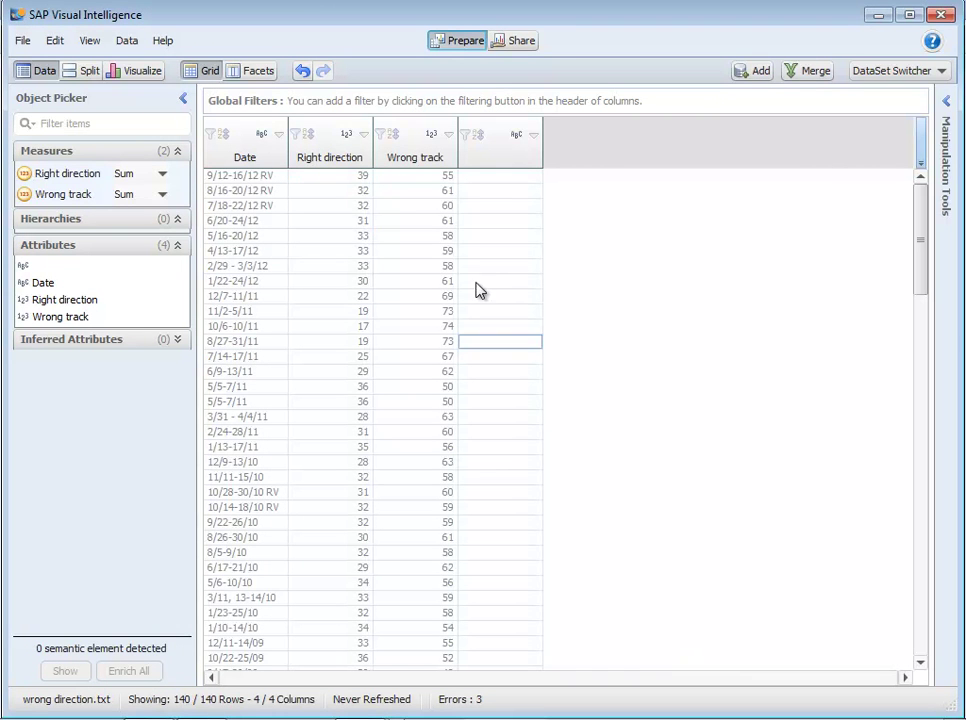
pyautogui.click(161, 175)
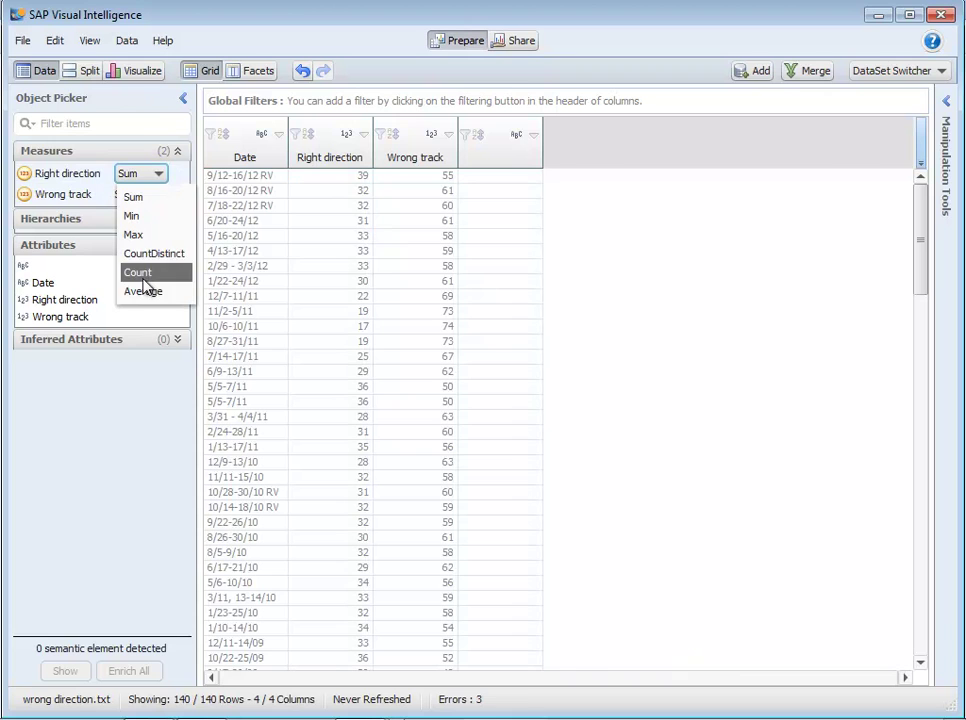
pyautogui.click(143, 291)
pyautogui.click(161, 196)
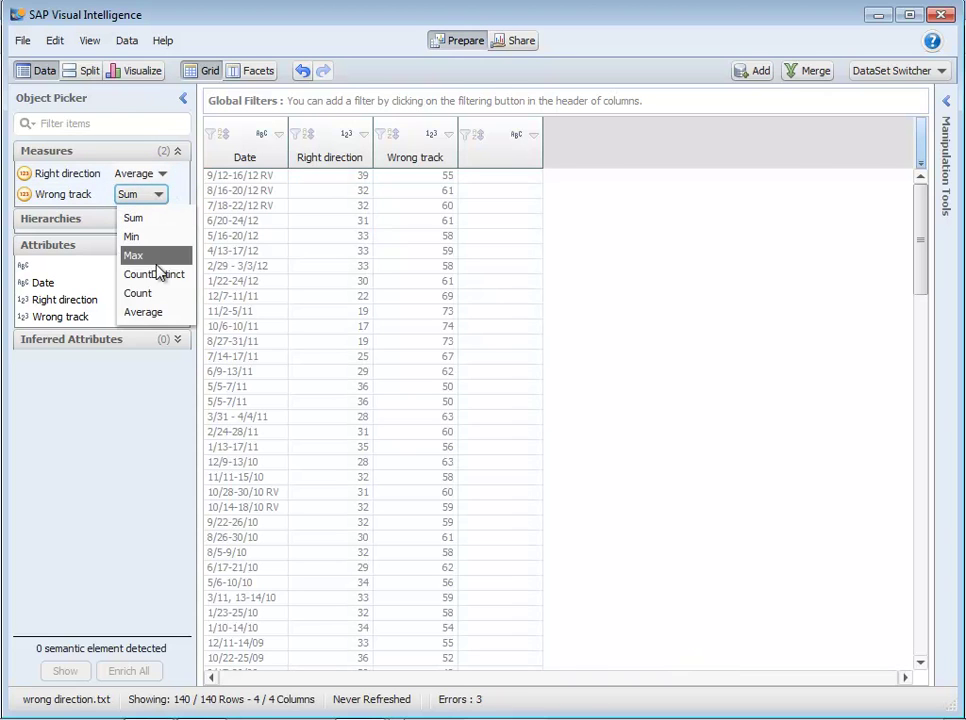
pyautogui.click(146, 312)
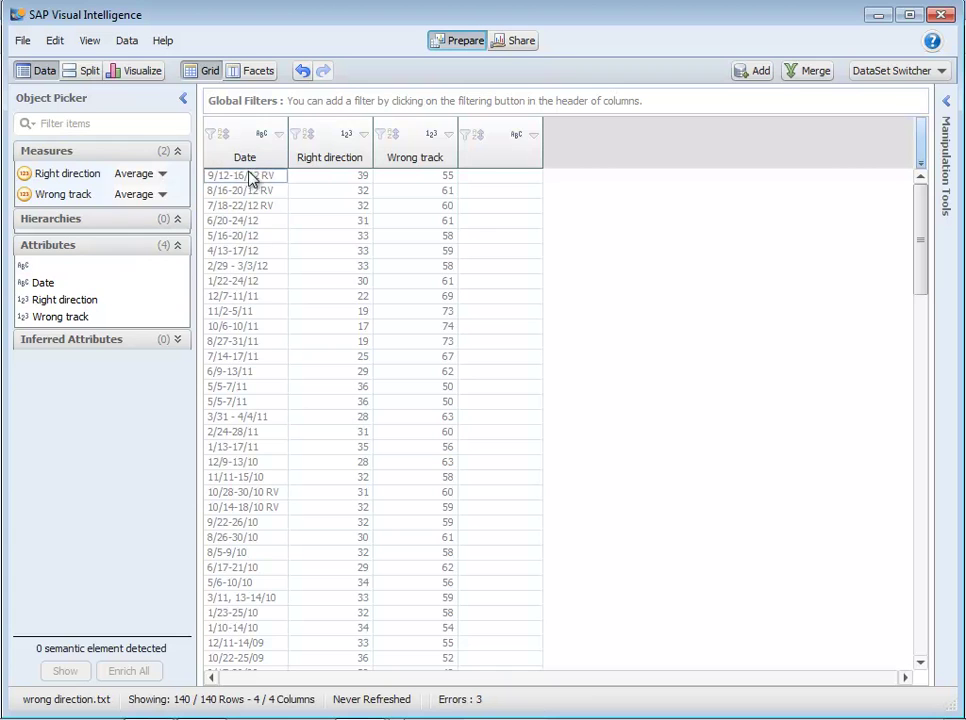
# - Build a line chart with Wrong track on Y Axis 1 and Date on the X Axis, then return to Data view
pyautogui.click(141, 72)
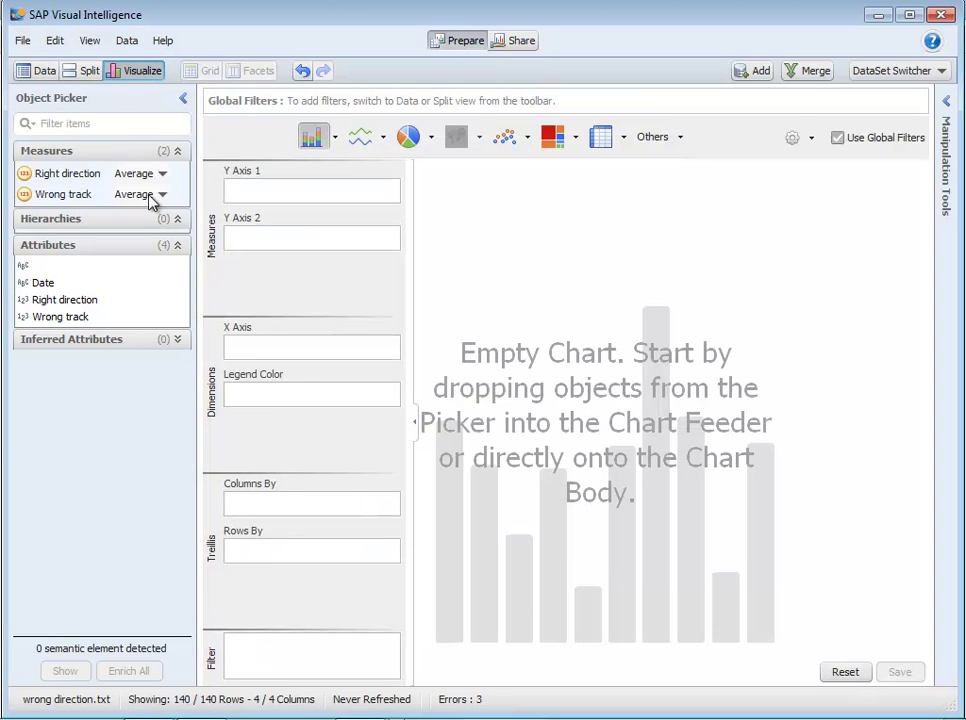
pyautogui.moveTo(75, 194); pyautogui.dragTo(256, 196)
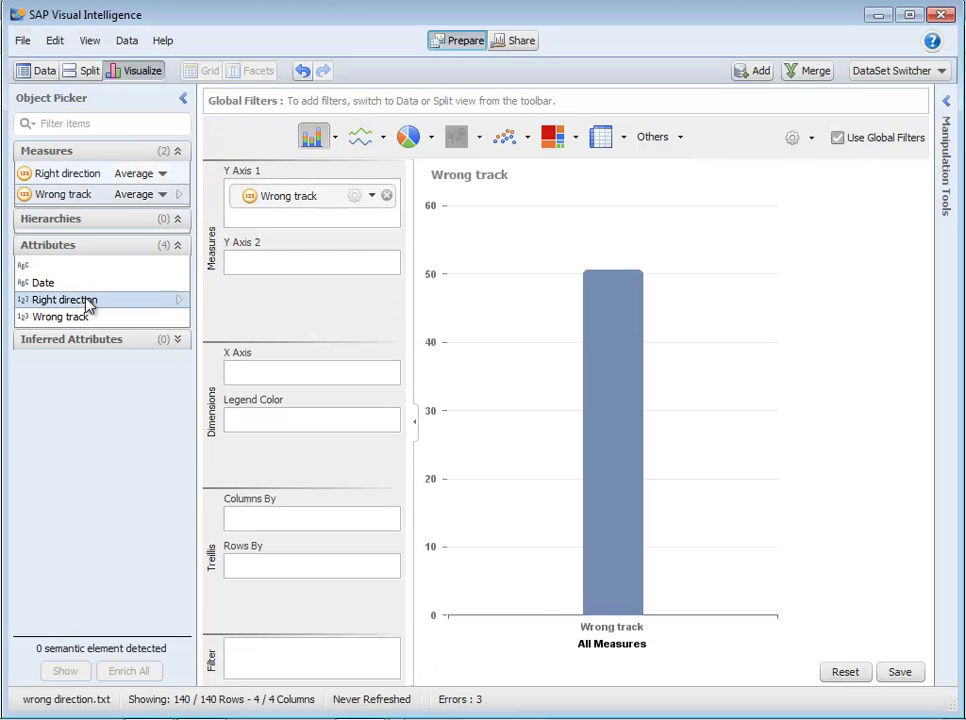
pyautogui.moveTo(45, 283); pyautogui.dragTo(284, 370)
pyautogui.click(360, 137)
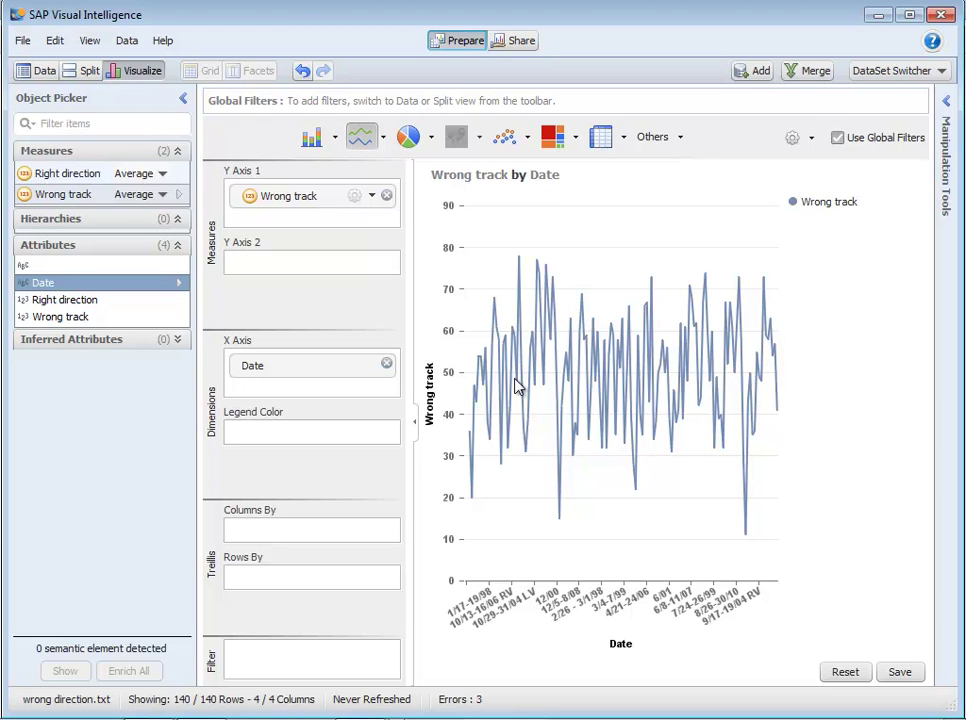
pyautogui.click(40, 71)
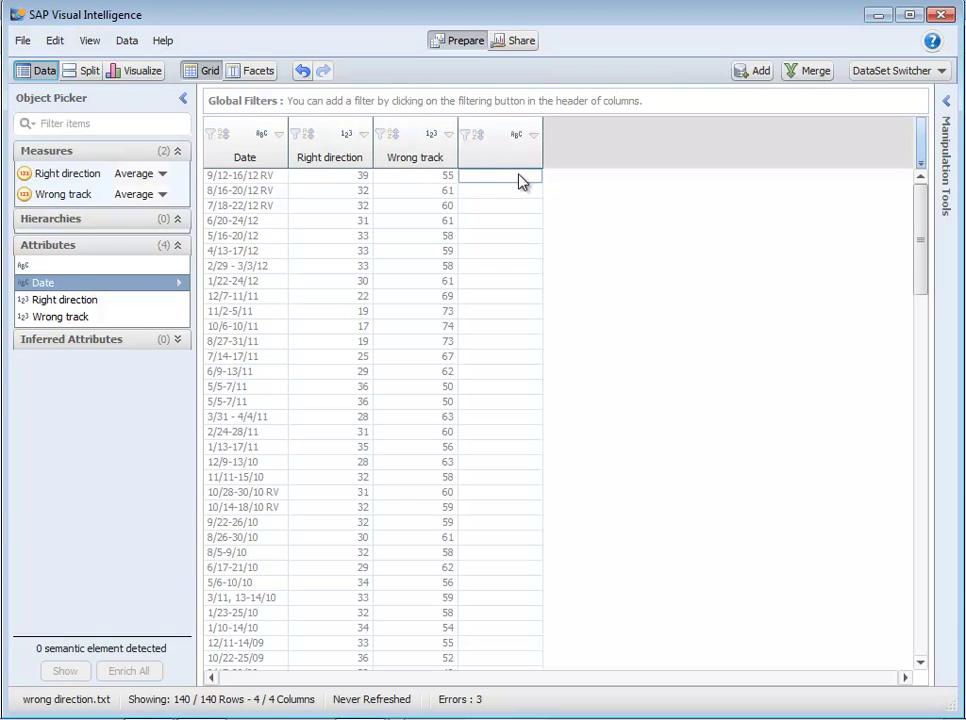
# - Delete the empty unnamed fourth column and expand the Manipulation Tools panel
pyautogui.click(497, 148)
pyautogui.rightClick(497, 148)
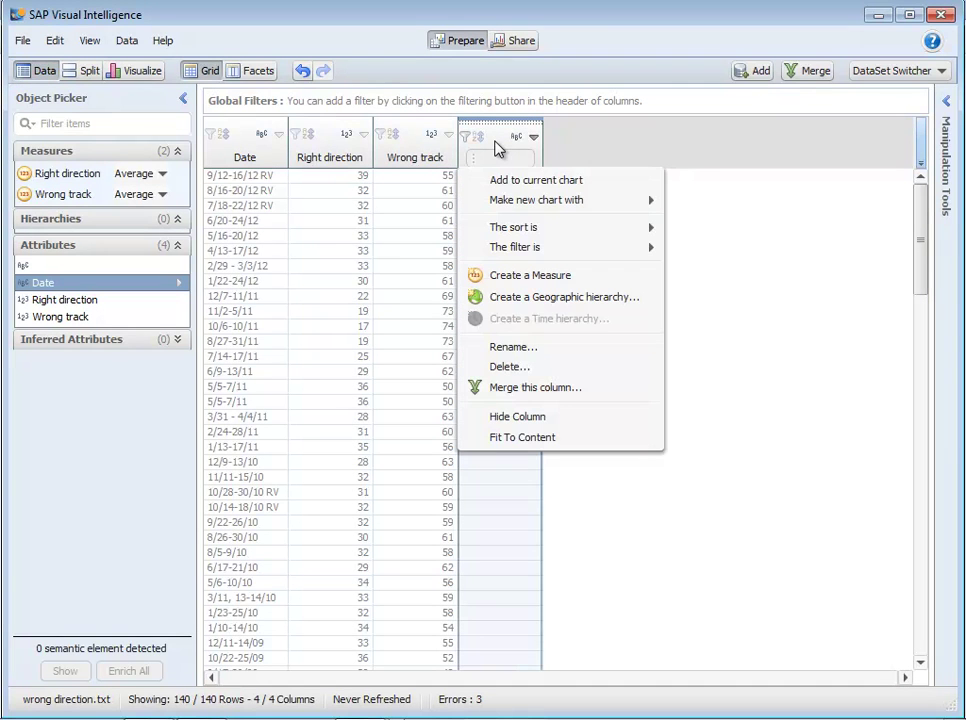
pyautogui.click(522, 367)
pyautogui.click(506, 396)
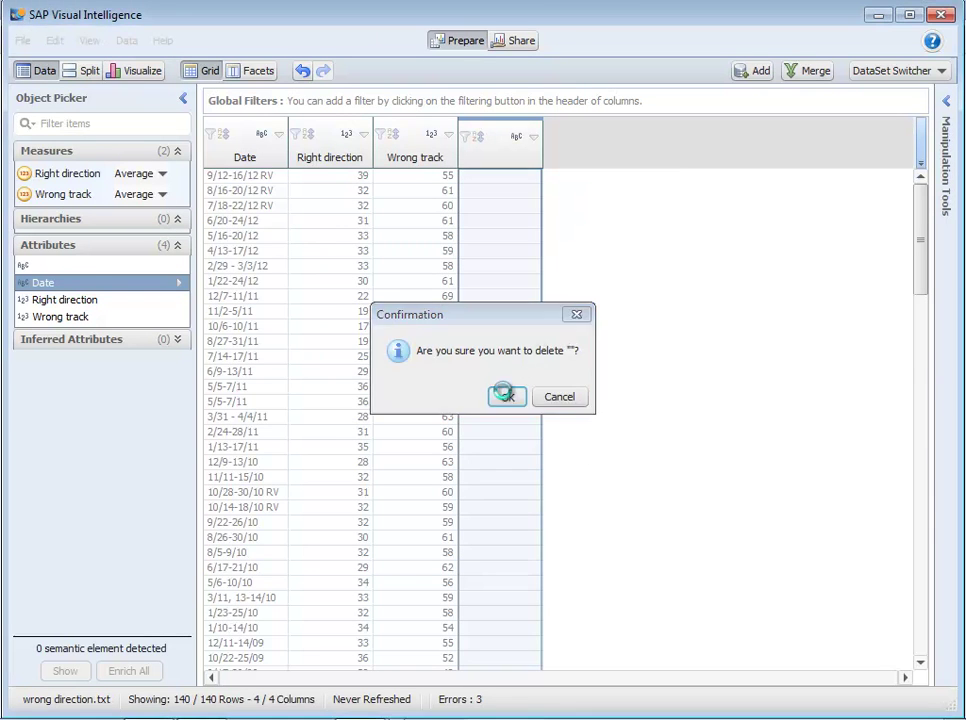
pyautogui.click(947, 101)
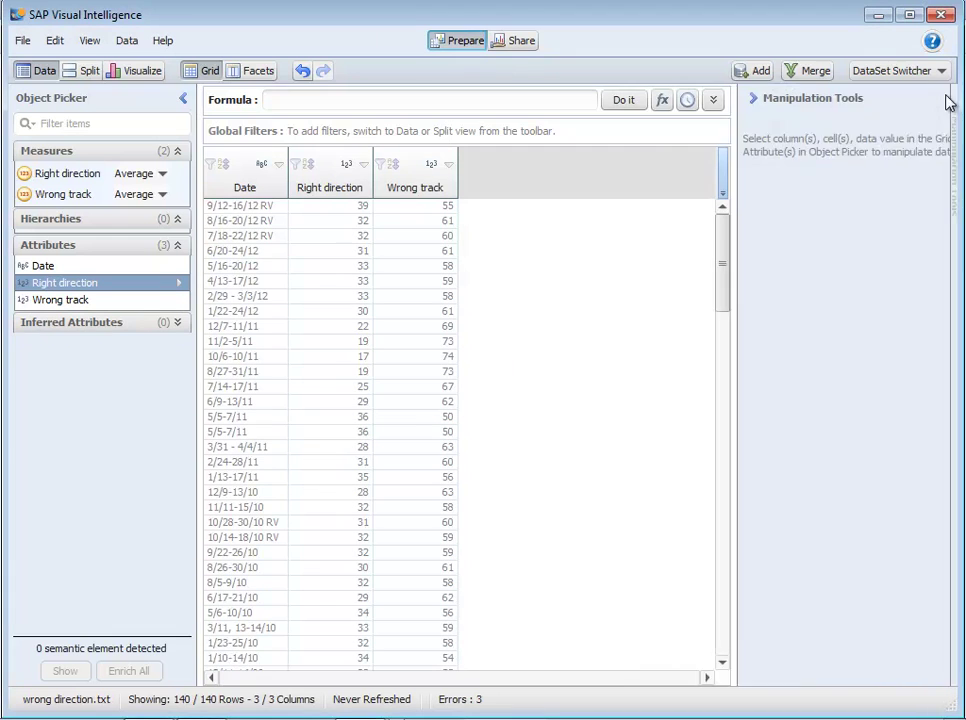
# - Remove ' RV' from the Date values with Find and replace
pyautogui.click(248, 186)
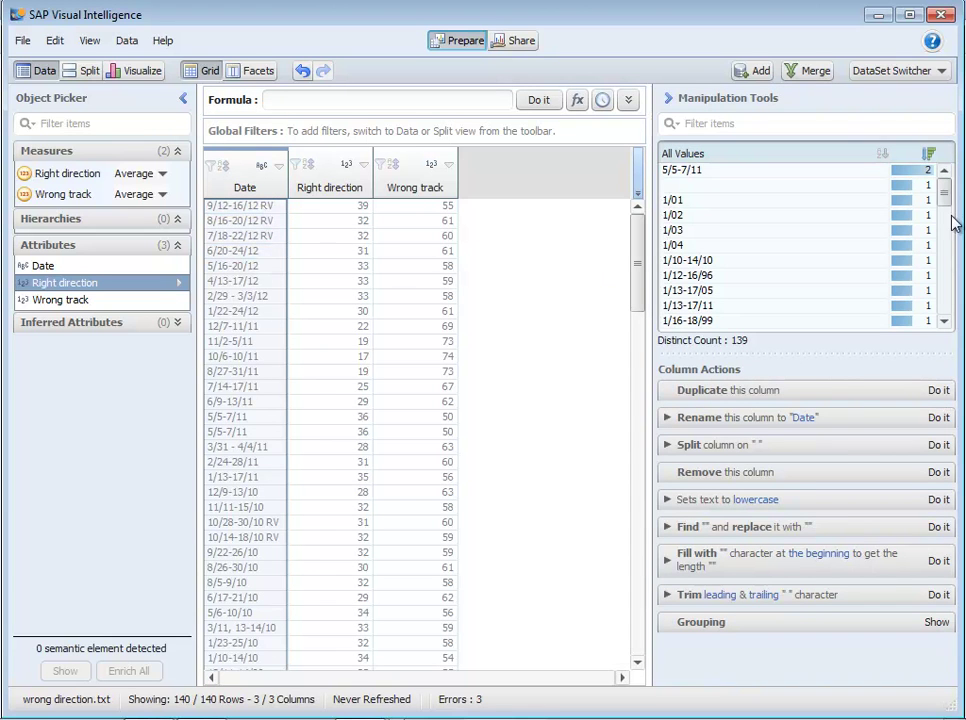
pyautogui.scroll(-2, 678, 218)
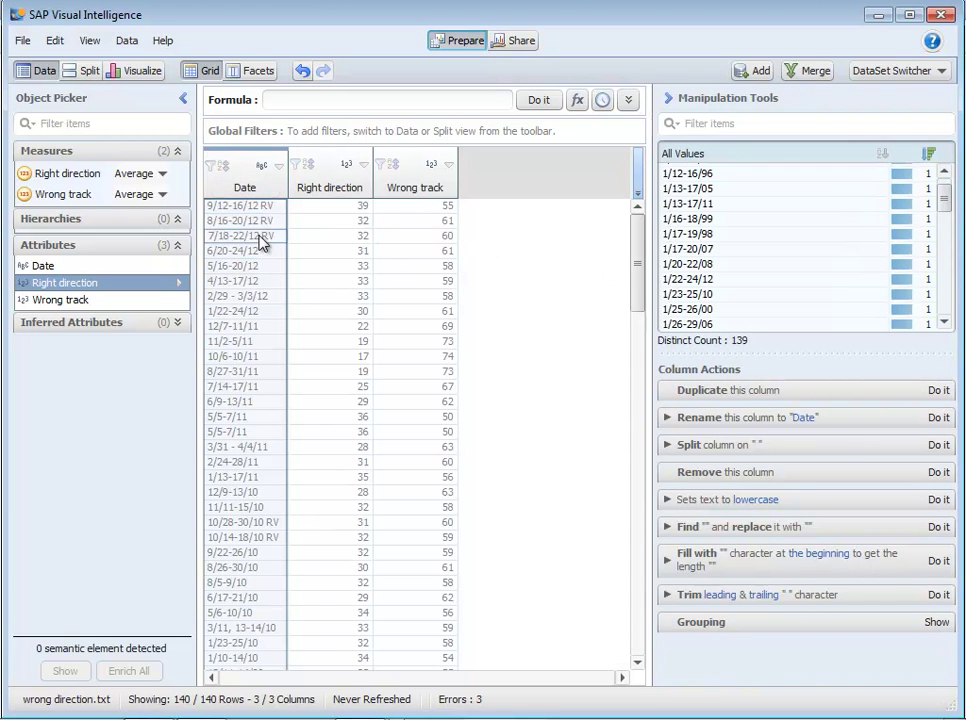
pyautogui.moveTo(632, 257); pyautogui.dragTo(601, 328)
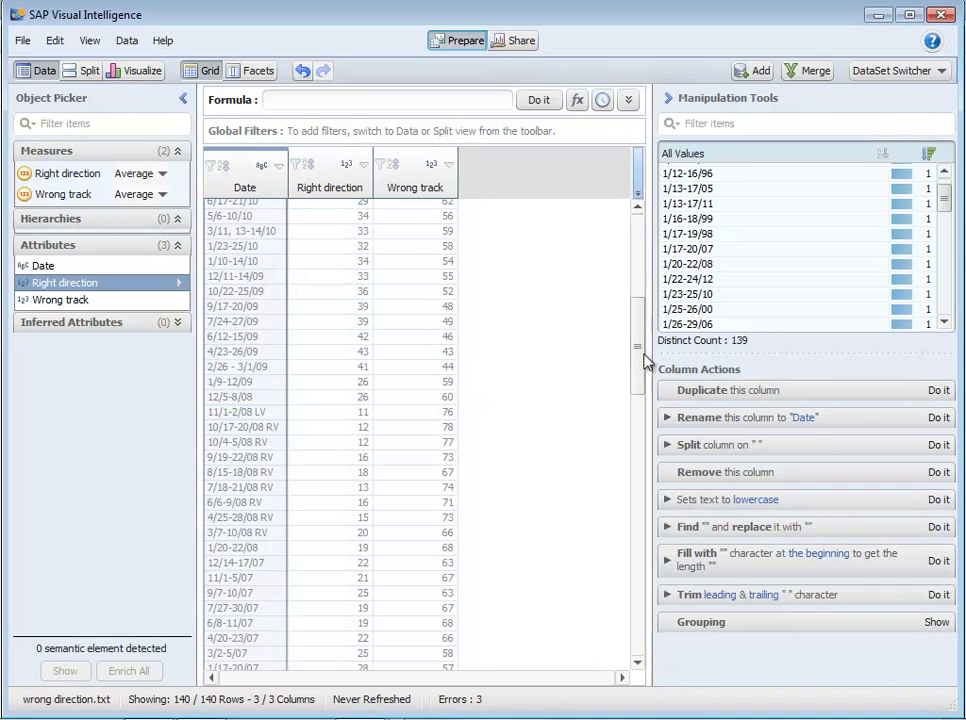
pyautogui.moveTo(640, 360); pyautogui.dragTo(645, 228)
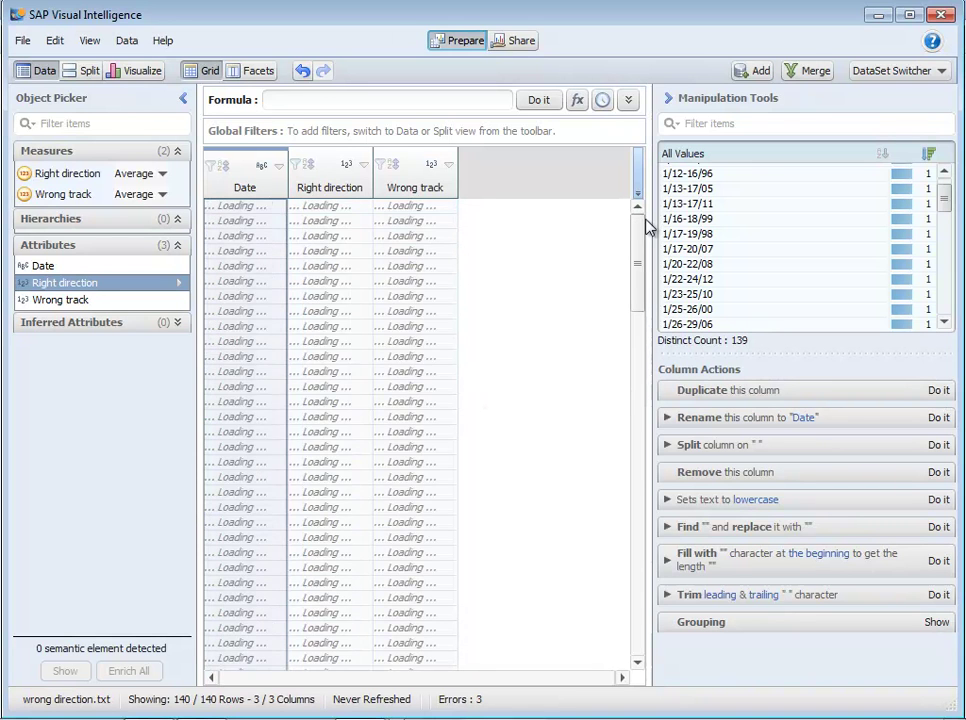
pyautogui.click(668, 529)
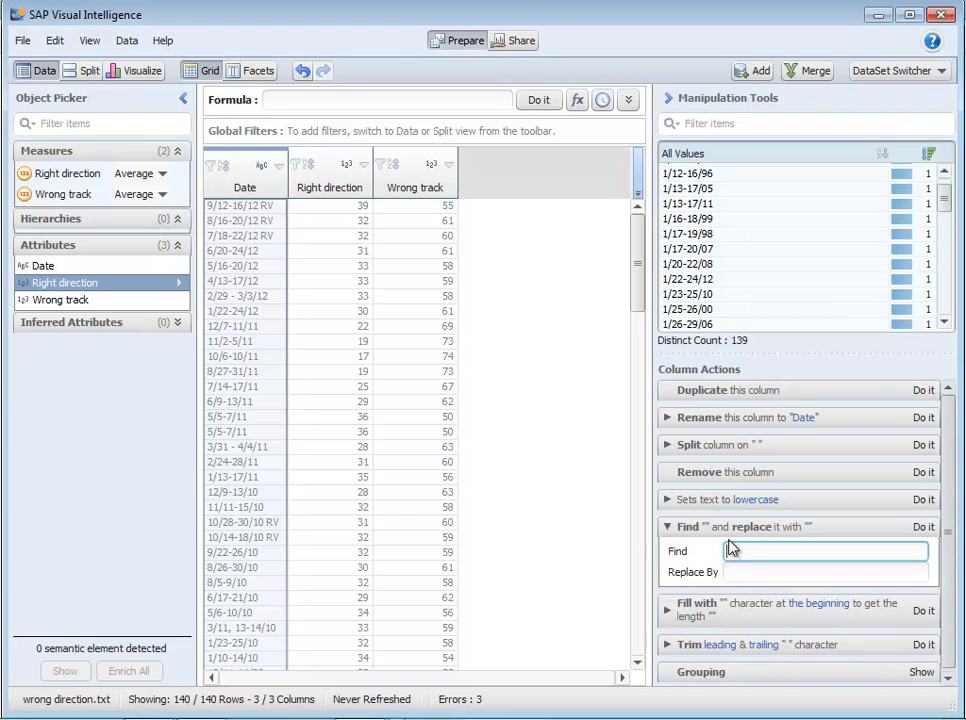
pyautogui.click(748, 552)
pyautogui.write('RV')
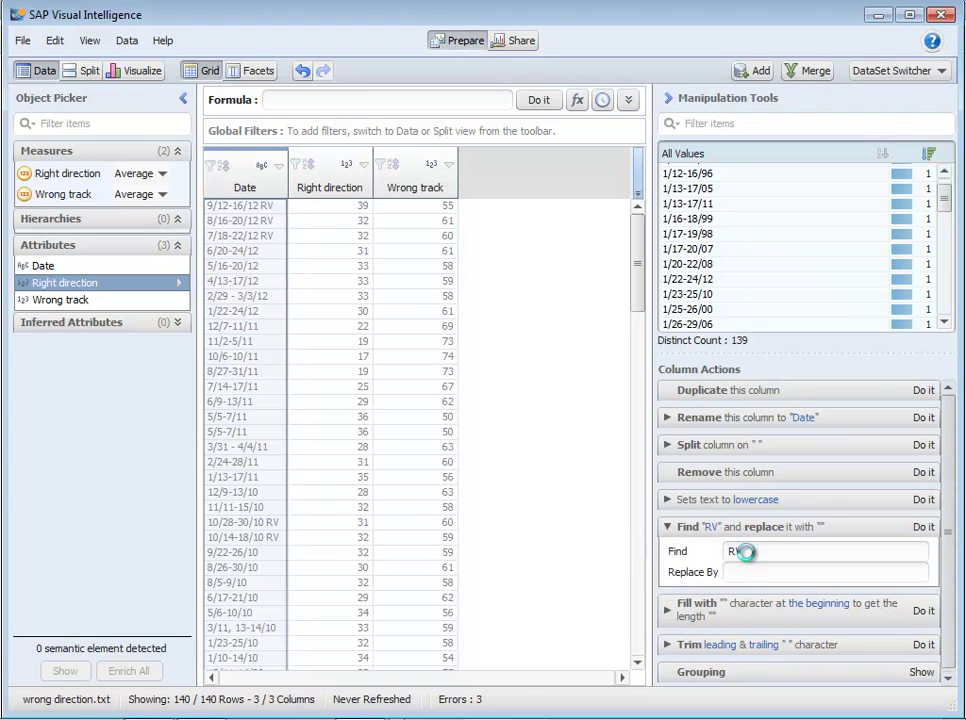
pyautogui.press('Return')
# - Remove 'LV' from Date as well and filter out the blank date value
pyautogui.write('L')
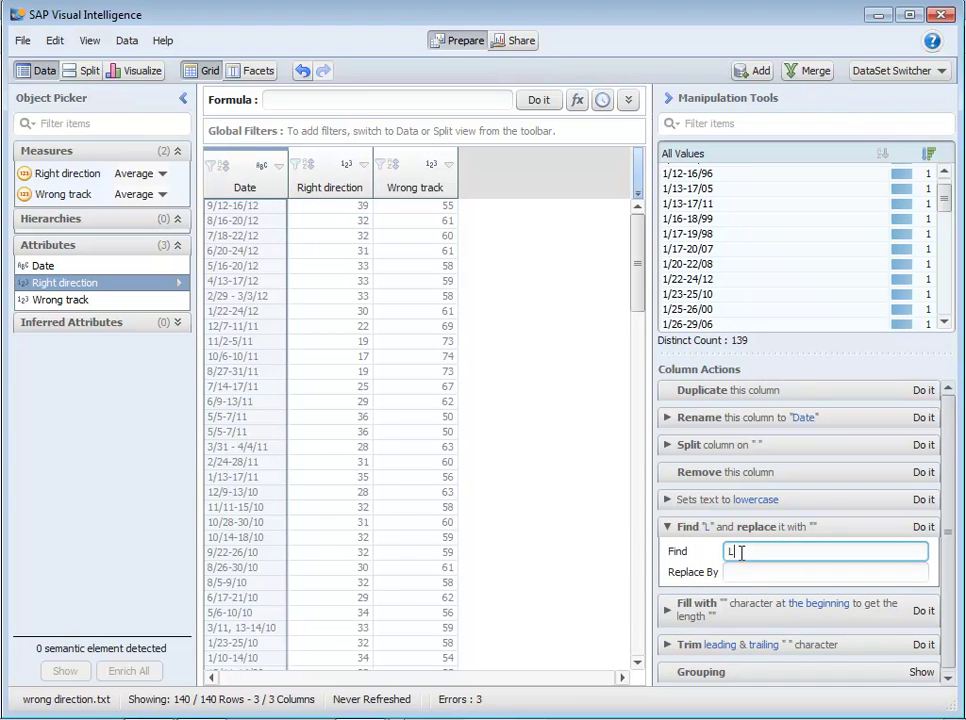
pyautogui.write('V')
pyautogui.press('Return')
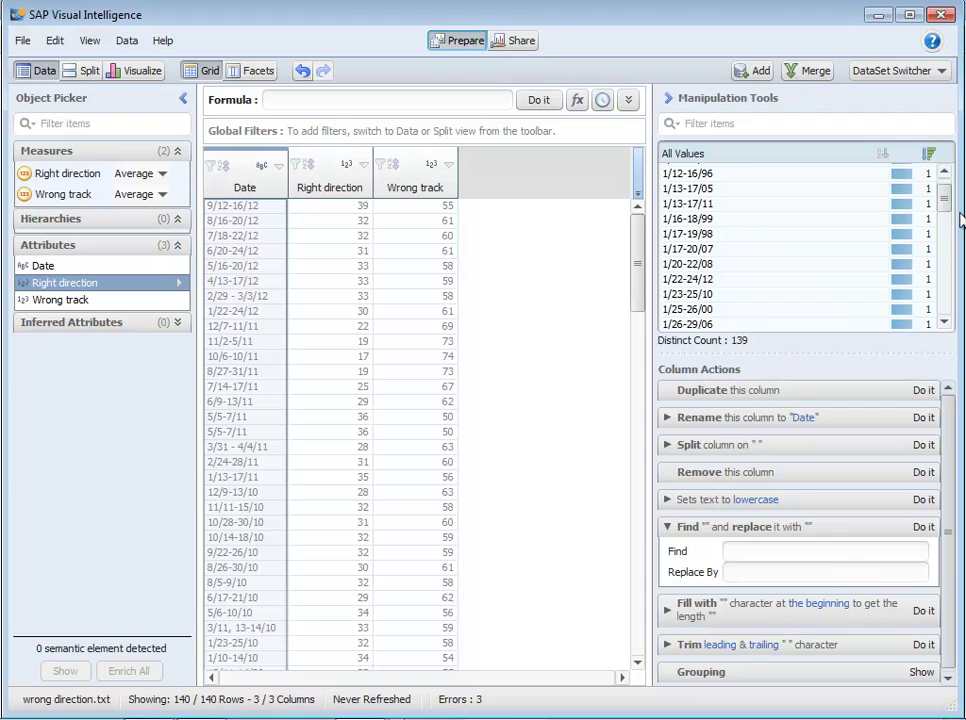
pyautogui.moveTo(944, 196); pyautogui.dragTo(942, 162)
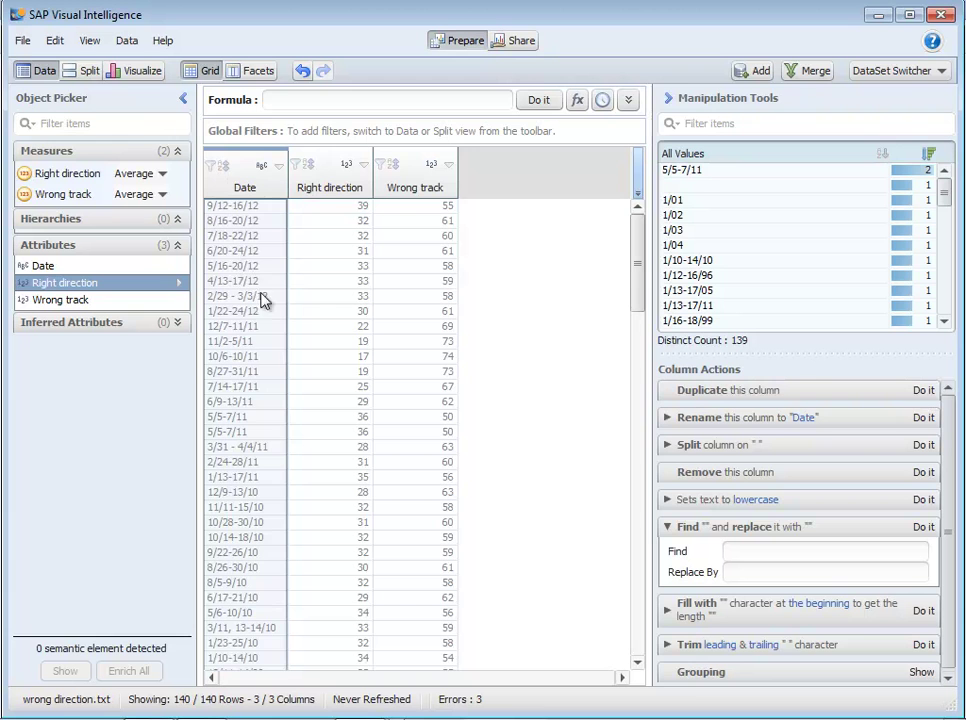
pyautogui.click(256, 377)
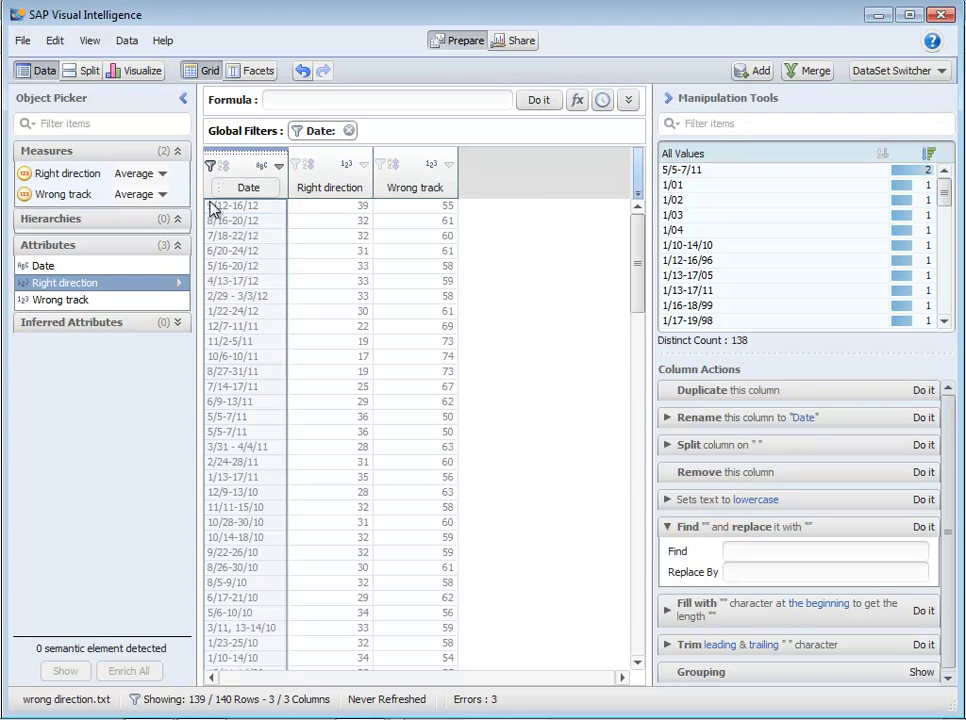
# - Create a Month column with the formula FirstWord(Date, "/")
pyautogui.click(297, 100)
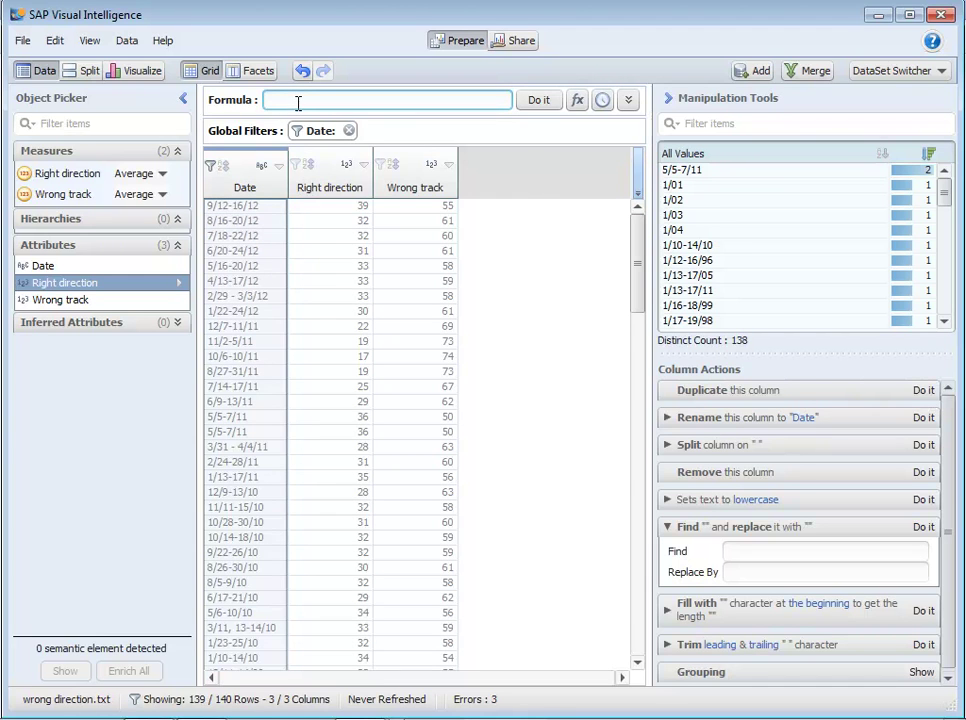
pyautogui.write('Fi')
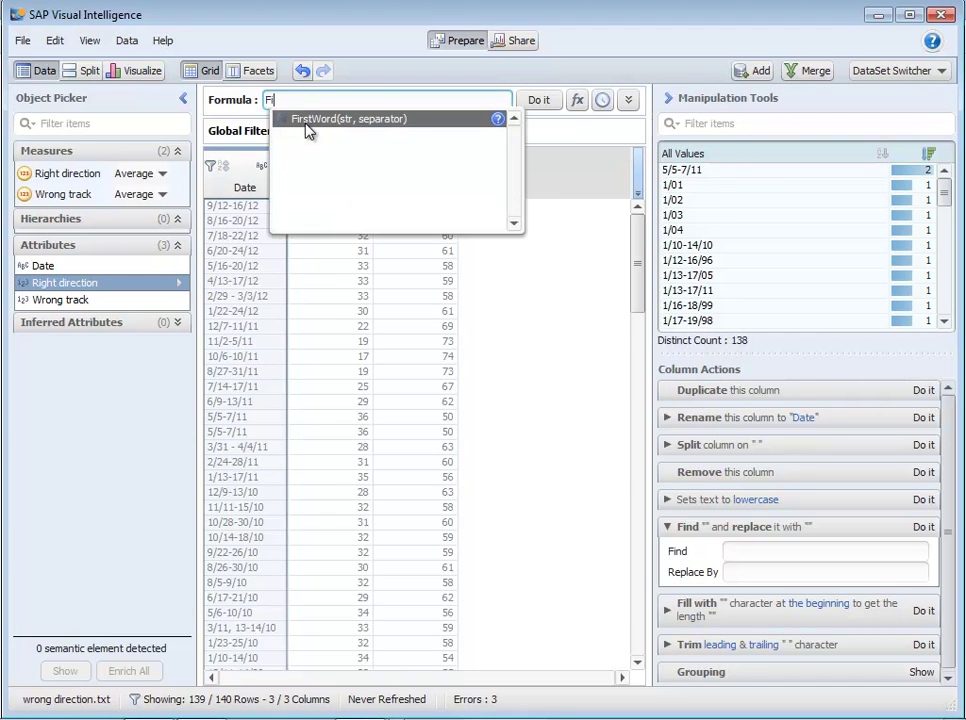
pyautogui.click(306, 122)
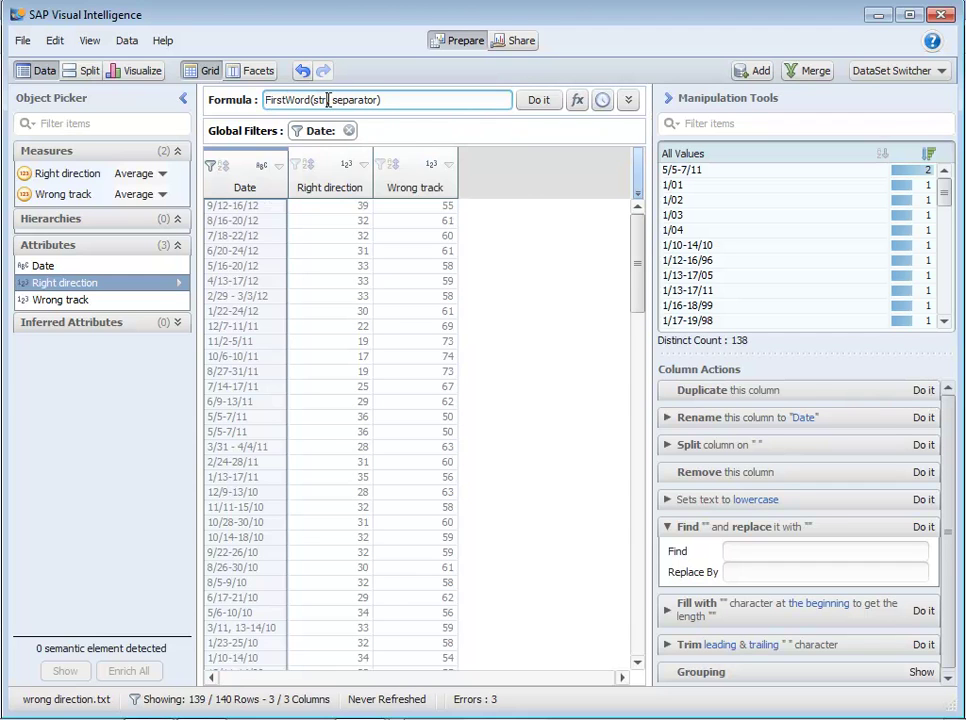
pyautogui.doubleClick(328, 100)
pyautogui.press('BackSpace')
pyautogui.write('D')
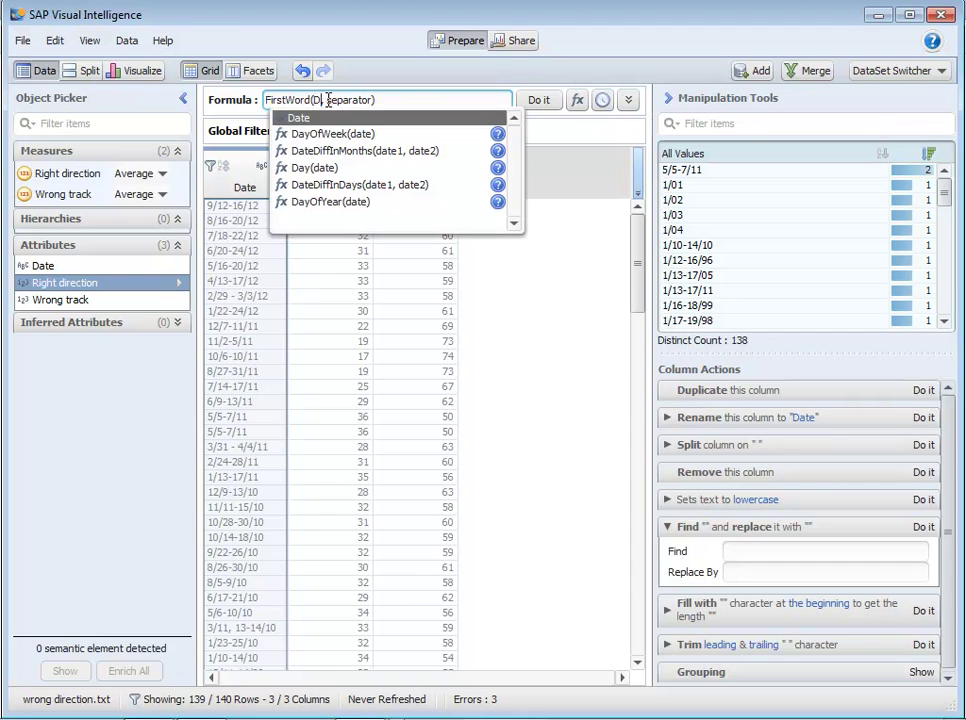
pyautogui.click(320, 118)
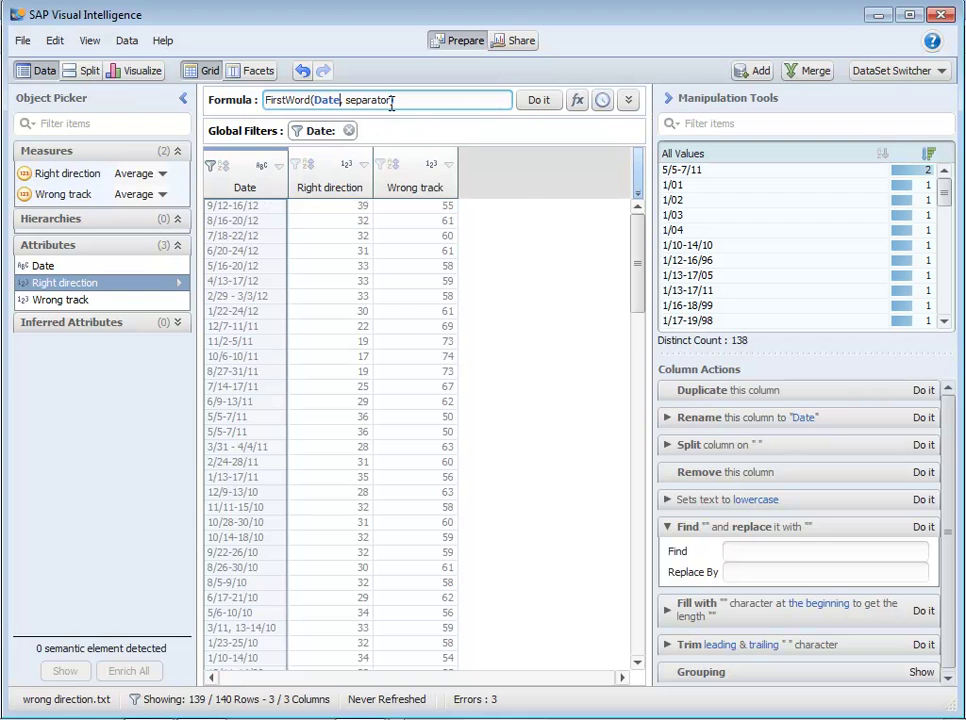
pyautogui.moveTo(389, 100); pyautogui.dragTo(350, 104)
pyautogui.write('"/')
pyautogui.click(541, 101)
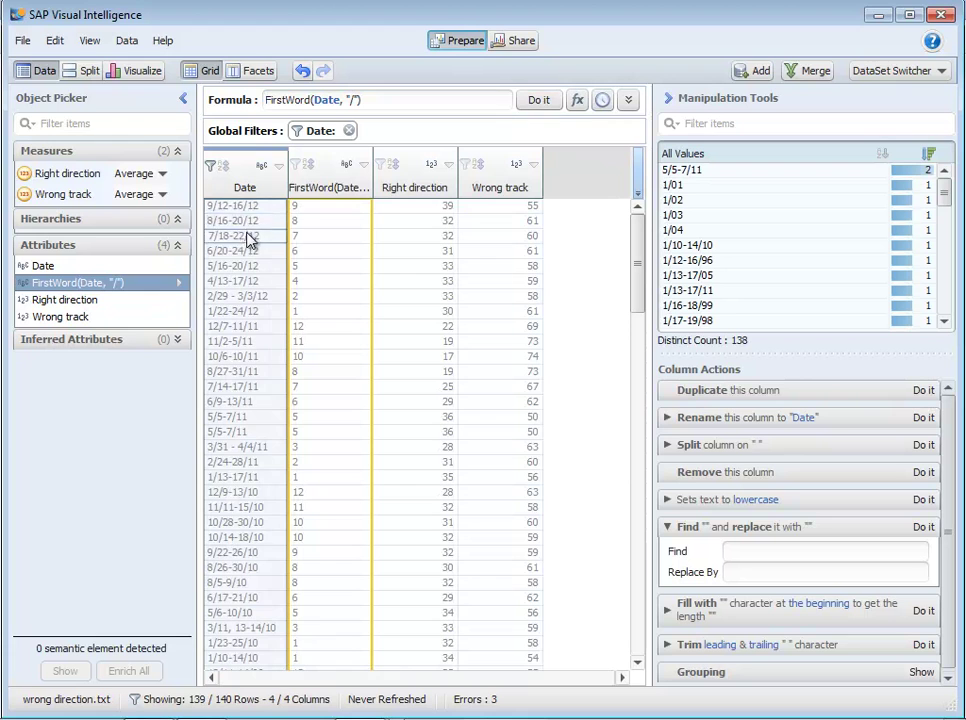
pyautogui.doubleClick(318, 188)
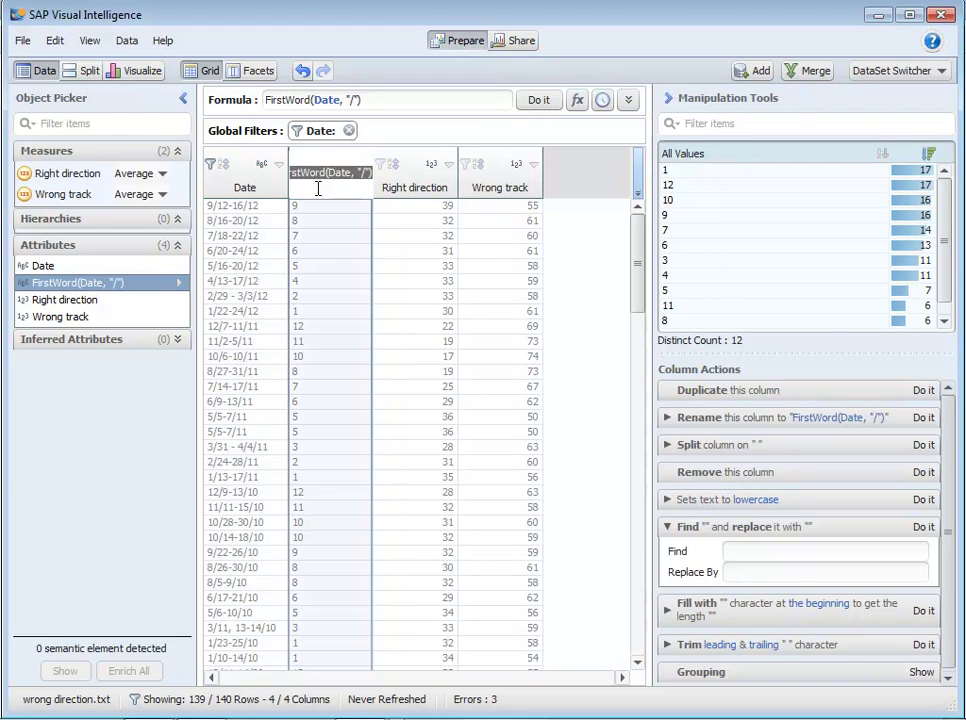
pyautogui.write('MOnth')
pyautogui.press('Return')
# - Create a Year column with the formula LastWord(Date, "/")
pyautogui.click(254, 189)
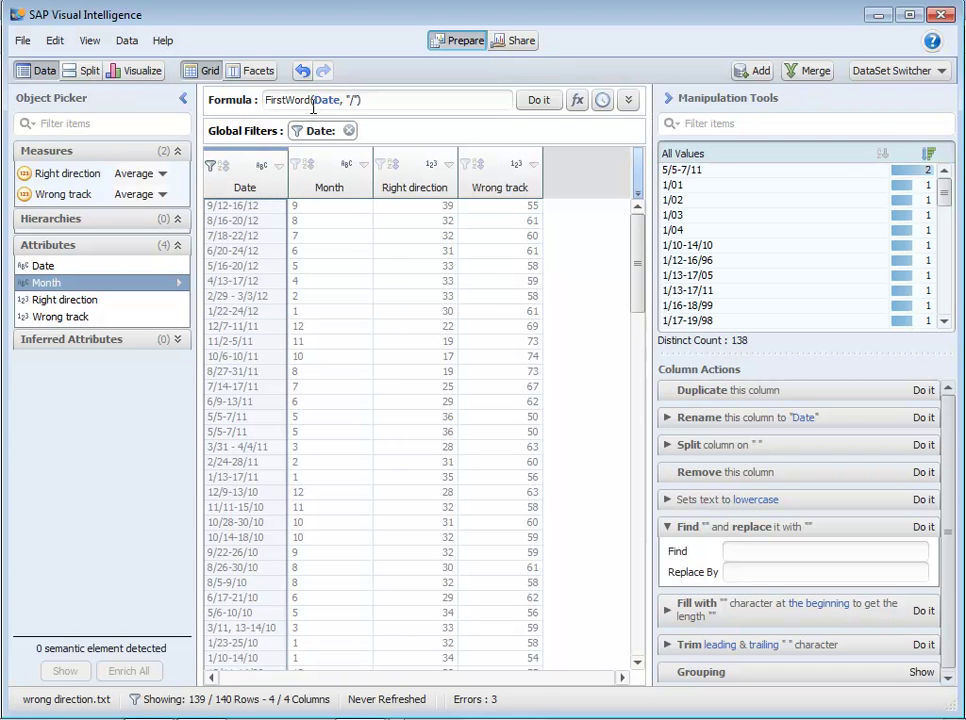
pyautogui.doubleClick(270, 100)
pyautogui.write('L')
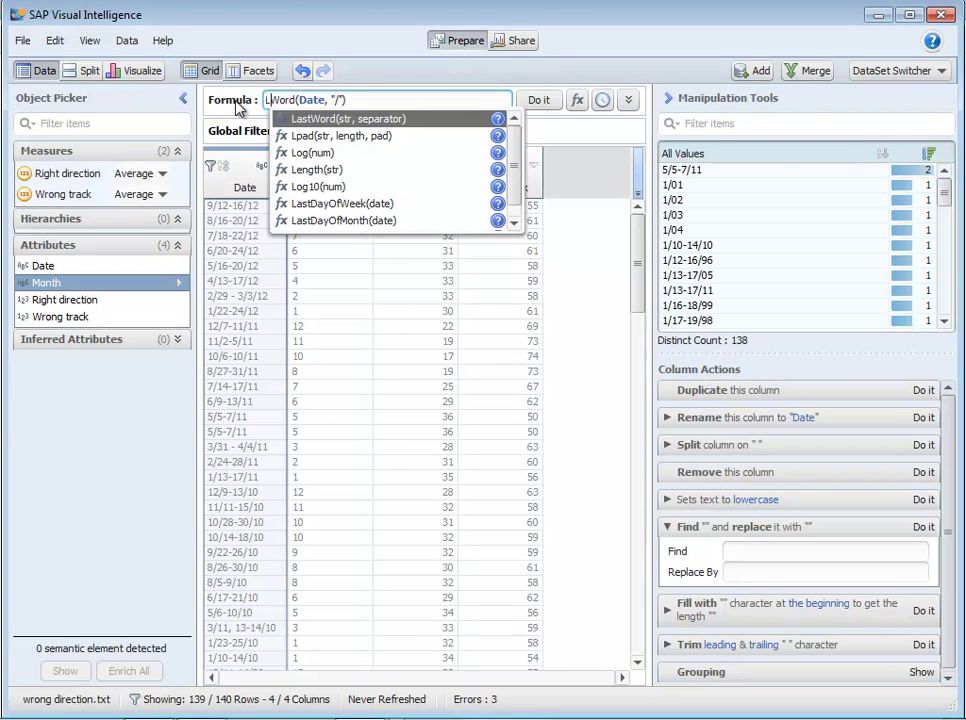
pyautogui.write('ast')
pyautogui.press('Return')
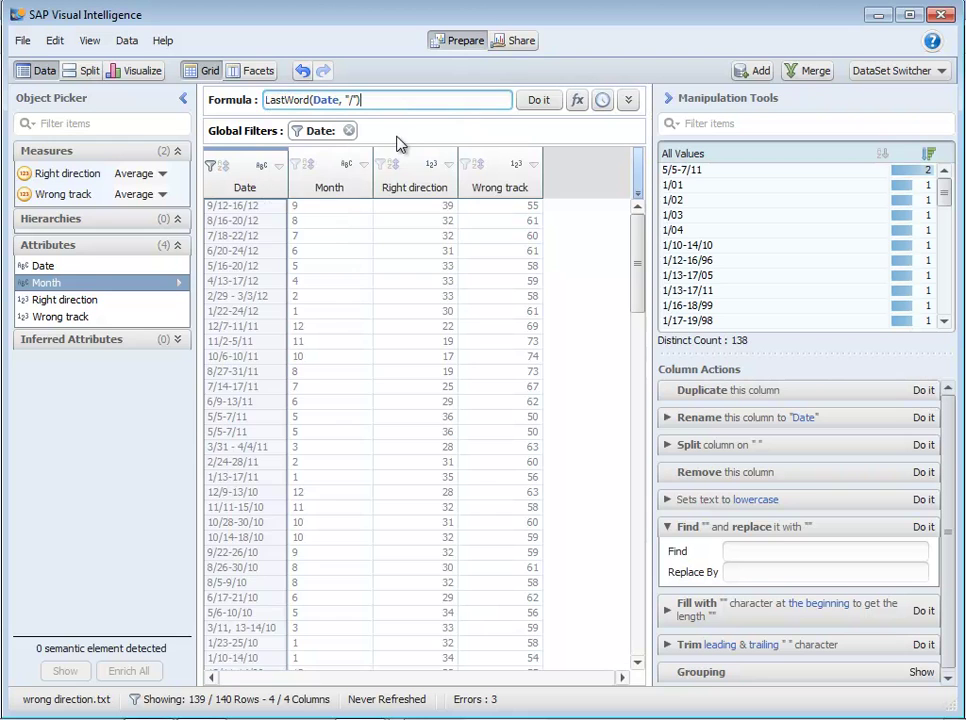
pyautogui.press('Return')
pyautogui.click(330, 187)
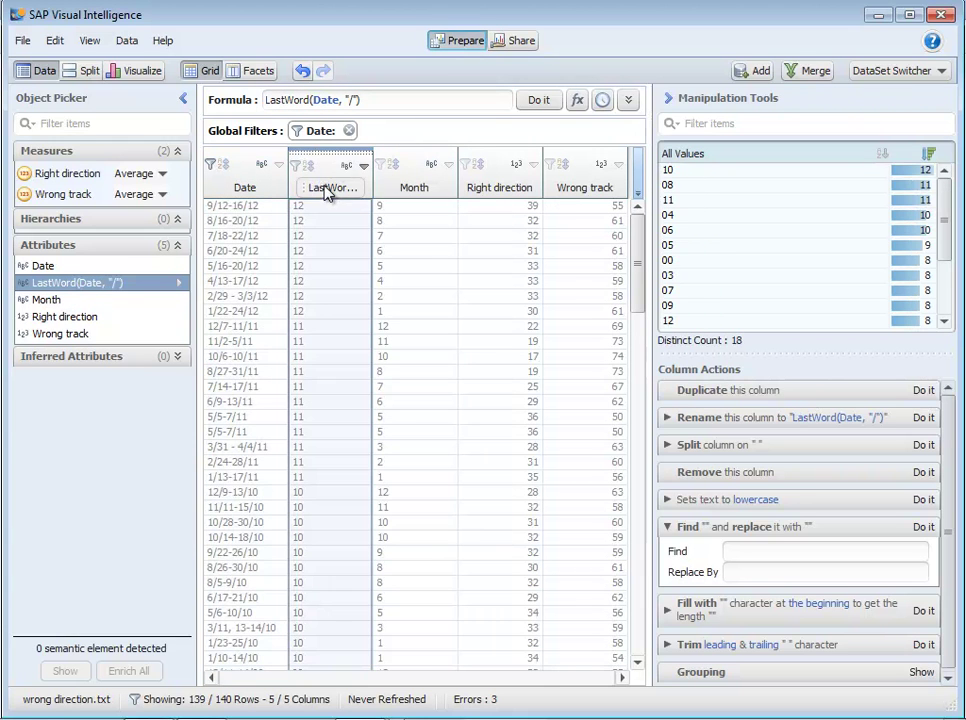
pyautogui.write('Year')
pyautogui.press('Return')
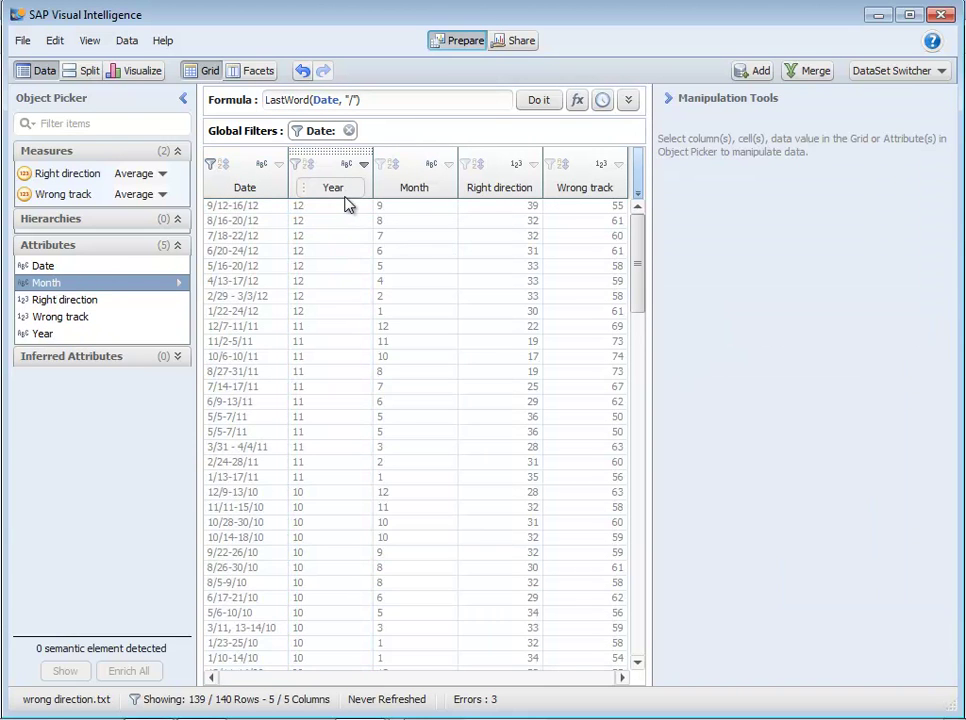
# - Replace Date with Year on the chart's X Axis, collapse Manipulation Tools, then return to Data view
pyautogui.click(130, 70)
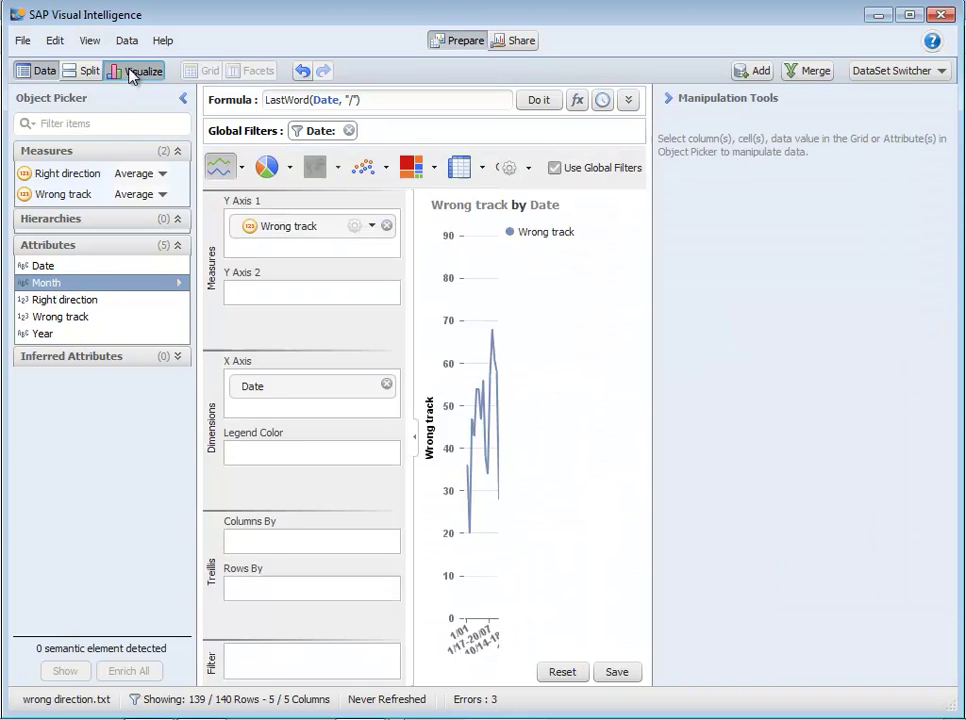
pyautogui.click(385, 384)
pyautogui.moveTo(43, 334); pyautogui.dragTo(286, 399)
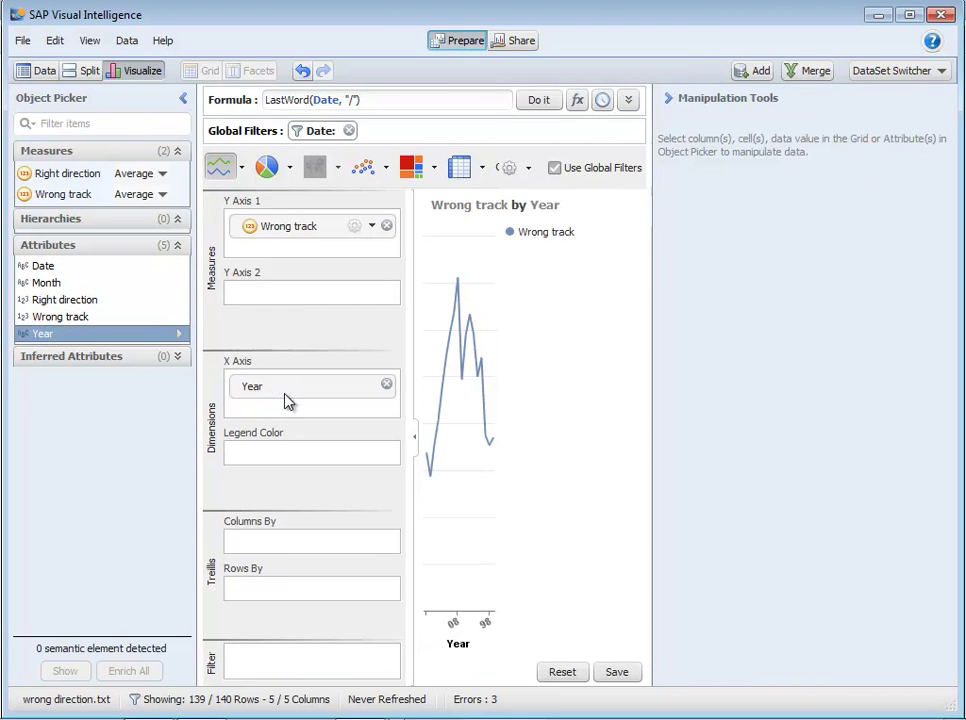
pyautogui.click(669, 99)
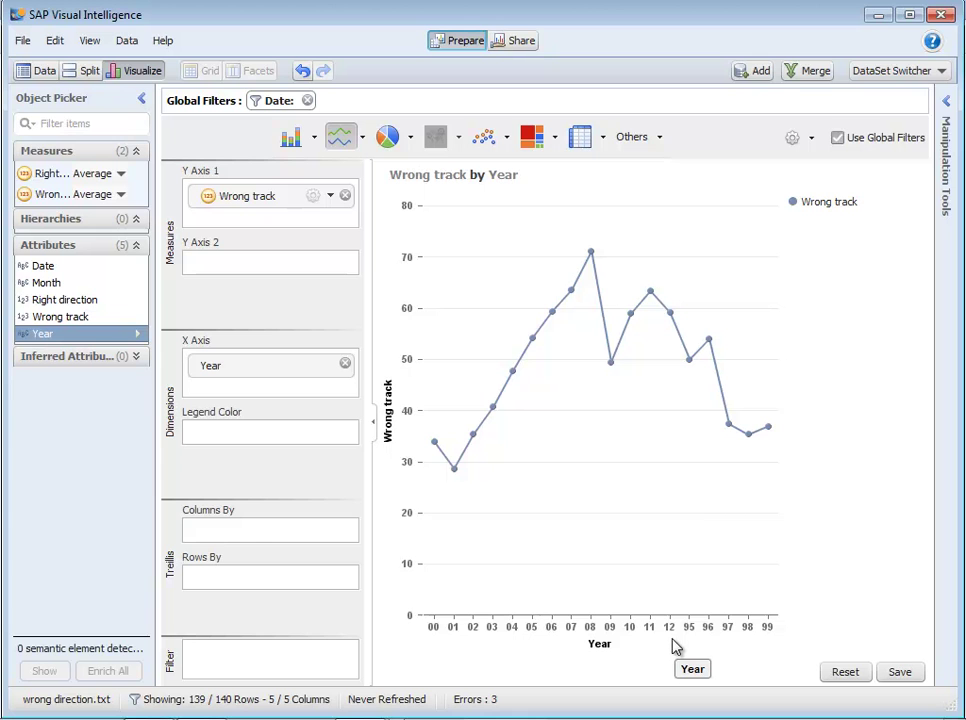
pyautogui.click(42, 72)
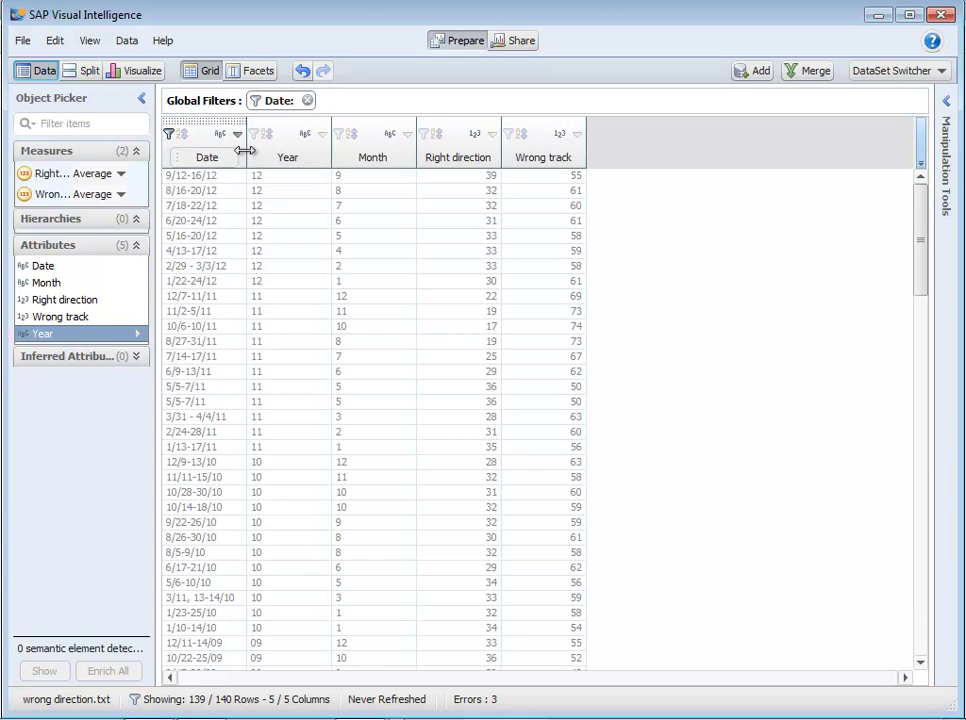
# - Start a new formula: if Year<"20" then Concatenate("20", Year)
pyautogui.click(949, 106)
pyautogui.moveTo(364, 101); pyautogui.dragTo(3, 97)
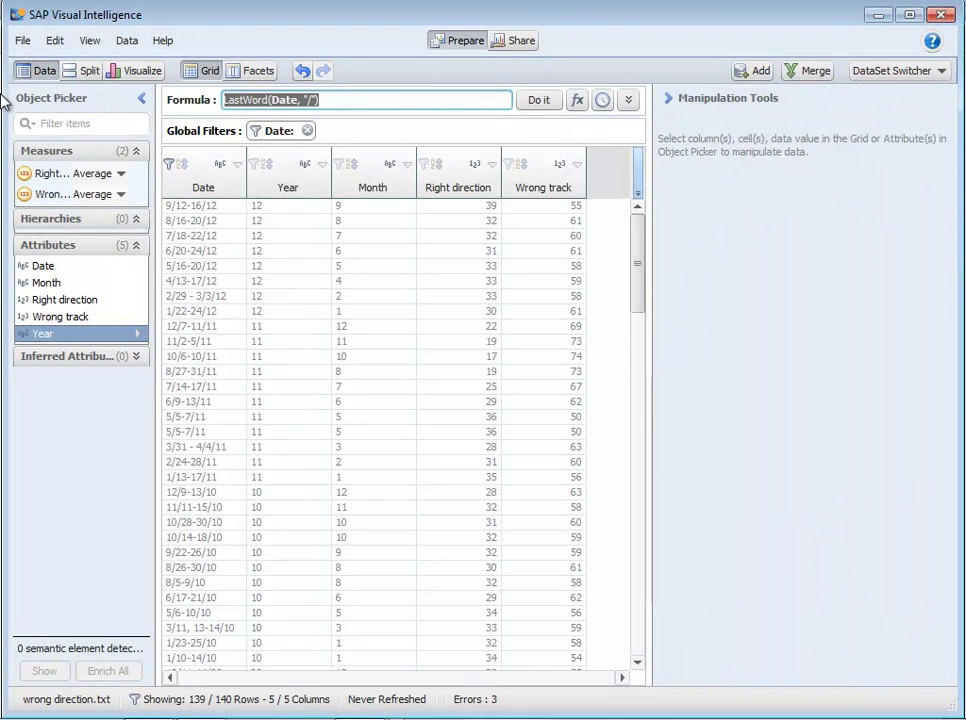
pyautogui.write('if')
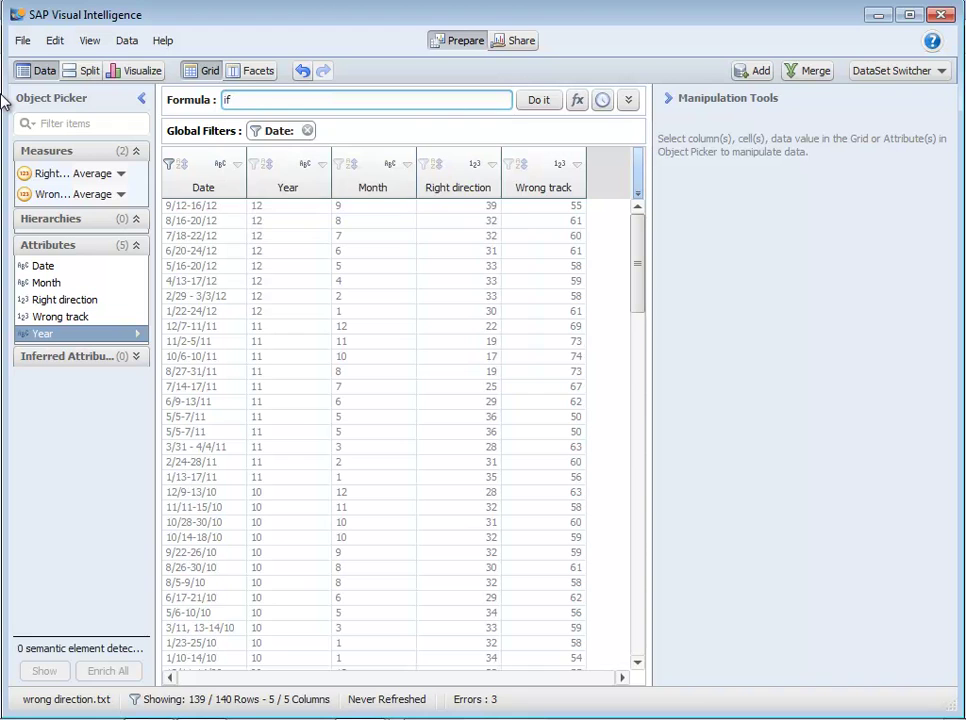
pyautogui.write(' Y')
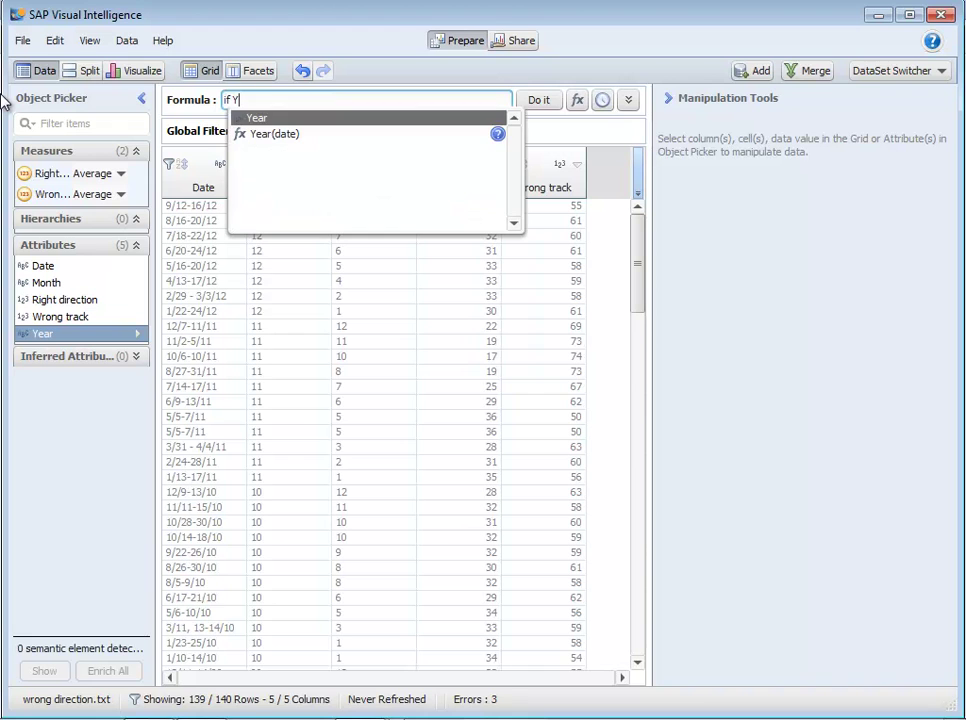
pyautogui.click(269, 120)
pyautogui.write('<"')
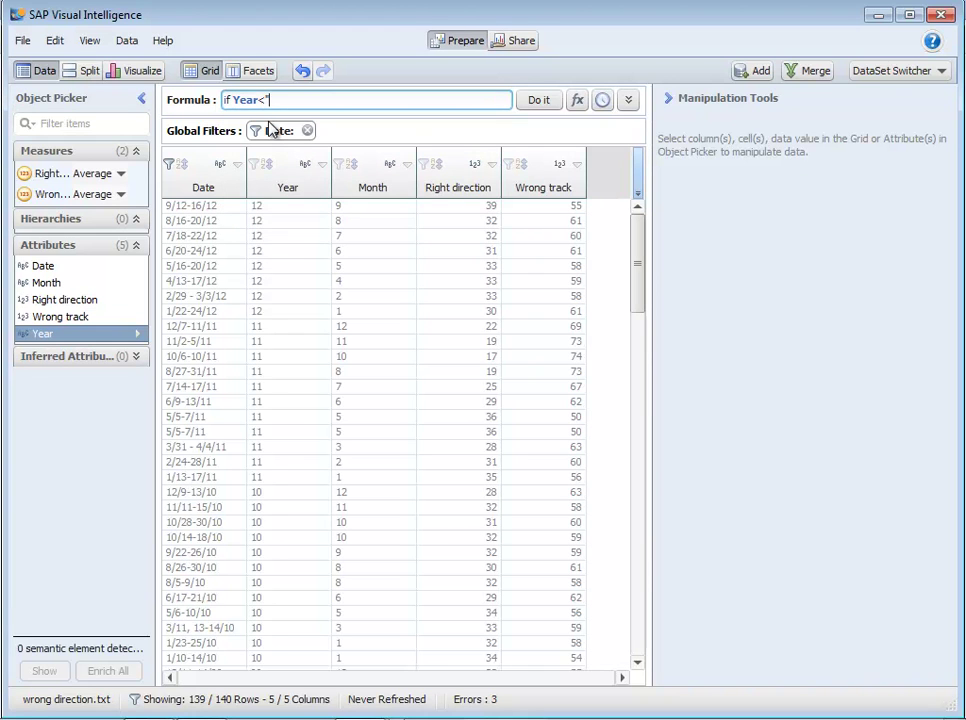
pyautogui.write('20" then Co')
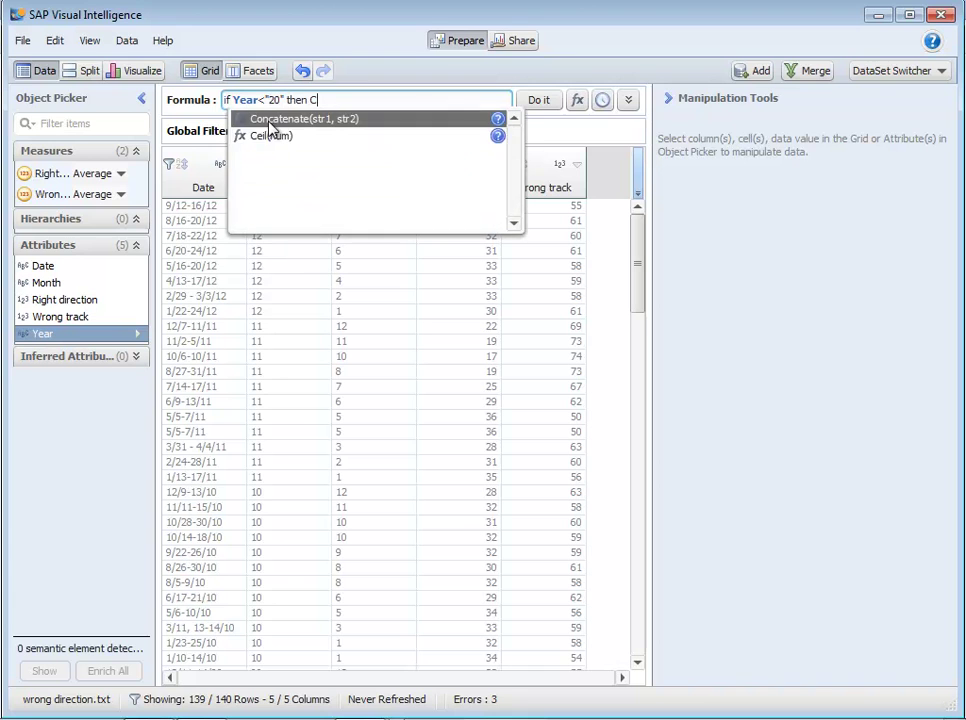
pyautogui.click(270, 122)
pyautogui.press('BackSpace')
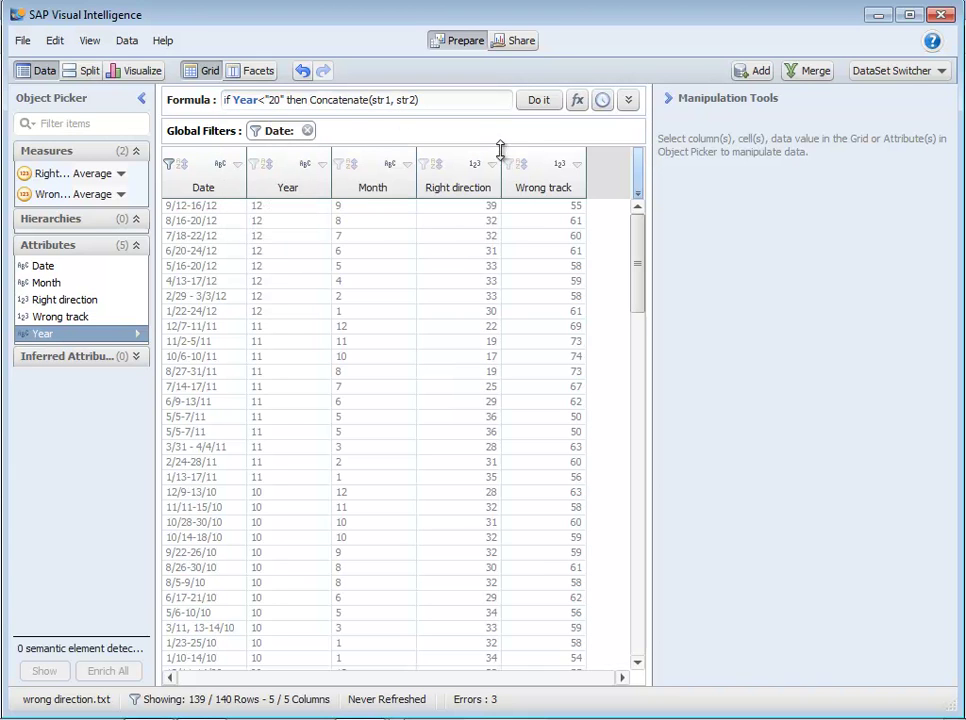
pyautogui.moveTo(391, 99); pyautogui.dragTo(362, 99)
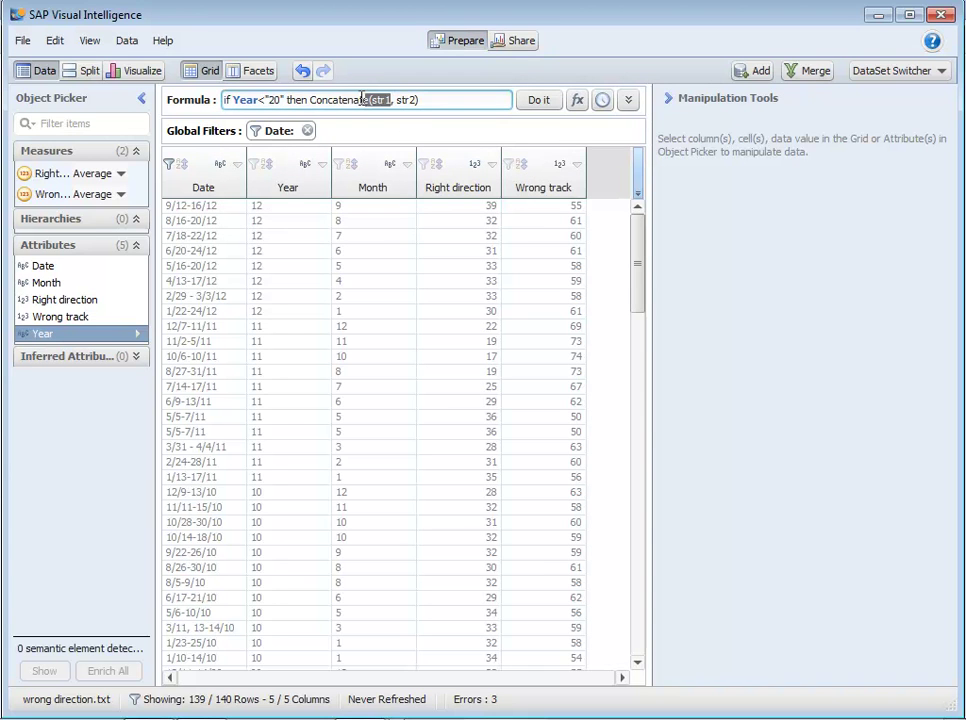
pyautogui.write('"20"')
pyautogui.press('BackSpace')
pyautogui.press('BackSpace')
pyautogui.press('BackSpace')
pyautogui.press('BackSpace')
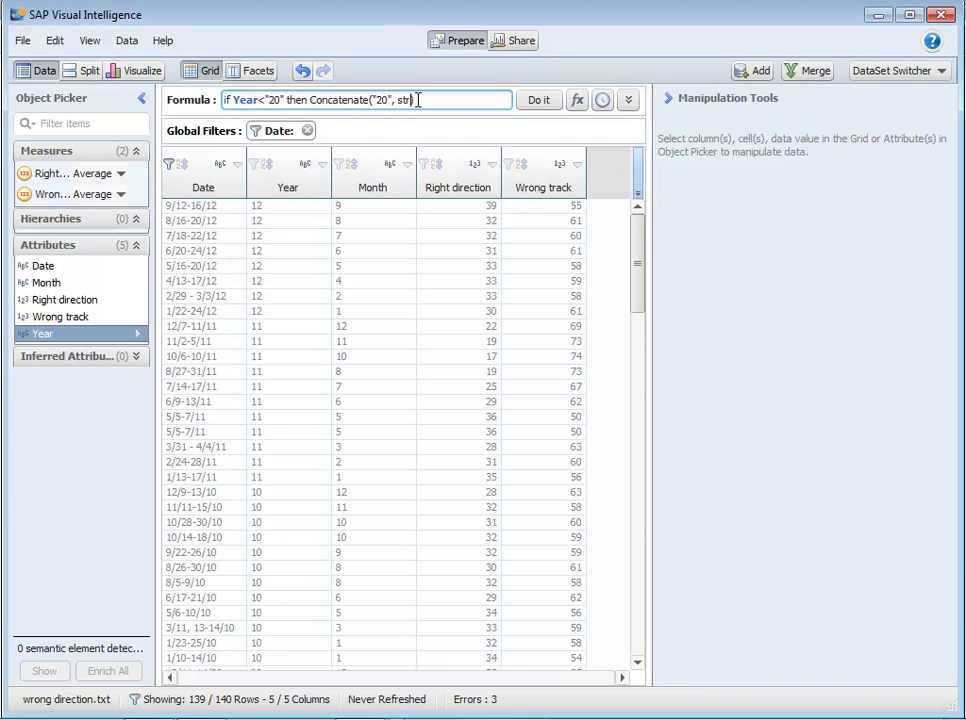
pyautogui.write('y')
pyautogui.click(363, 114)
# - Finish it with else Concatenate("19", Year), apply it, and name the column Full Year
pyautogui.click(485, 98)
pyautogui.write('else co')
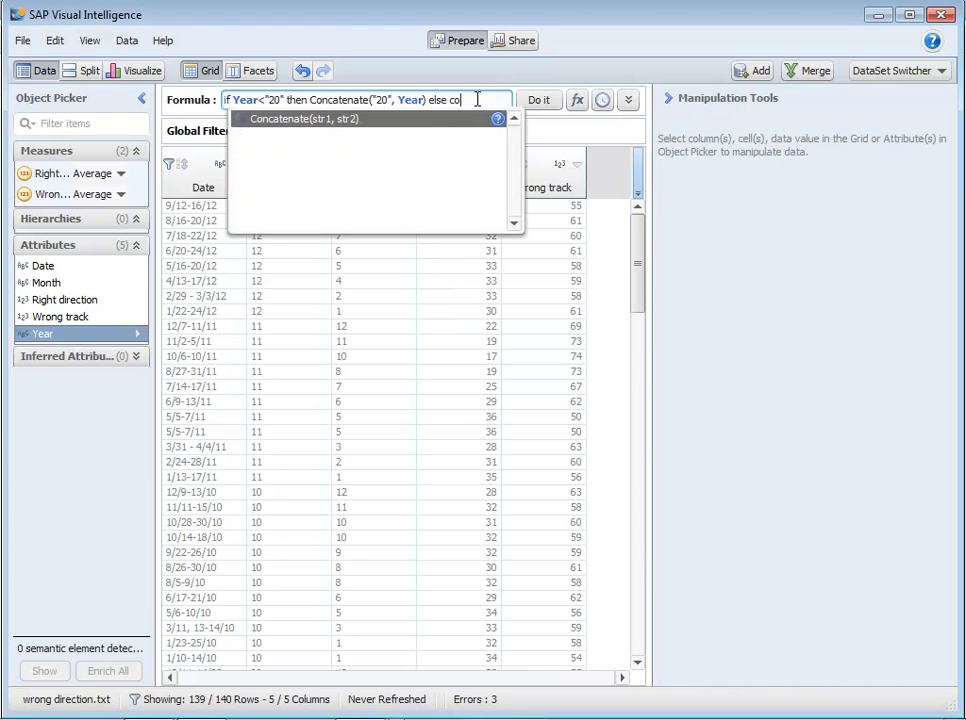
pyautogui.click(345, 117)
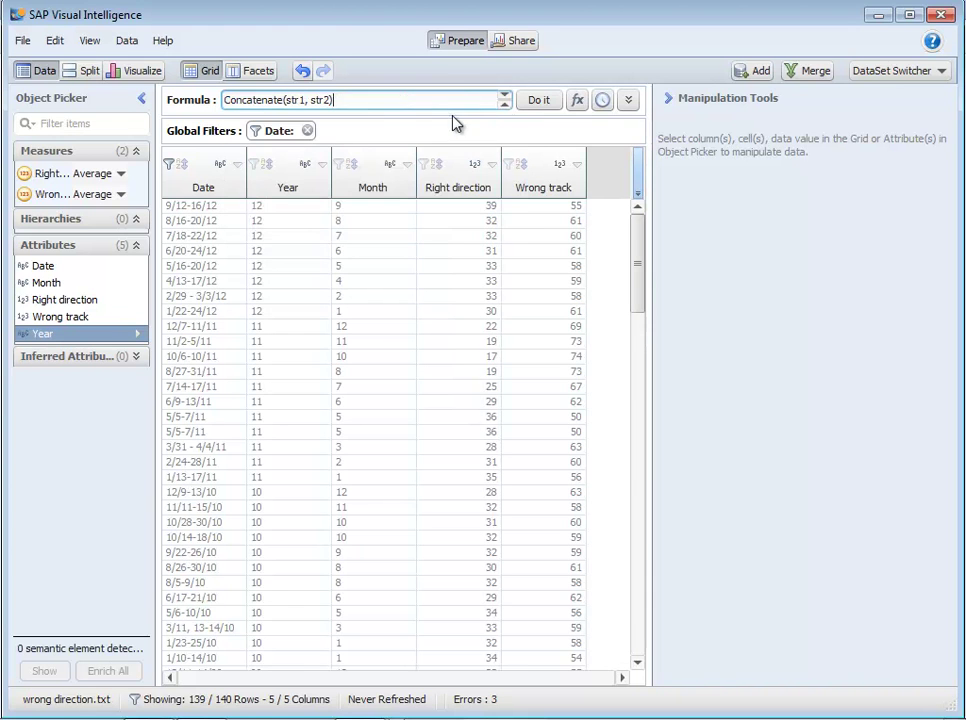
pyautogui.doubleClick(306, 100)
pyautogui.write('"19",y')
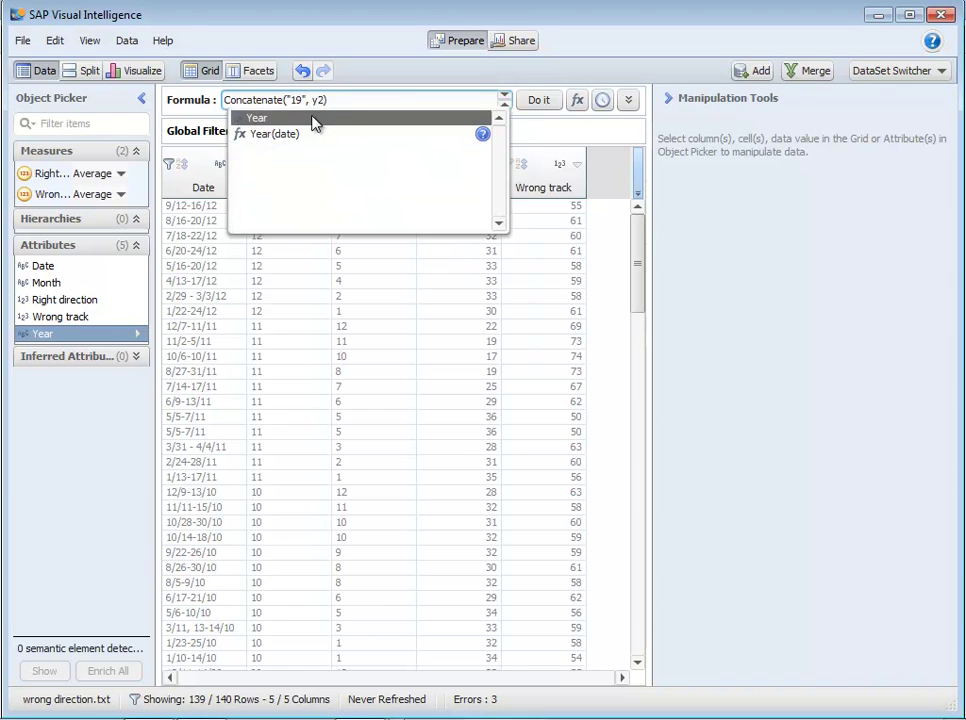
pyautogui.click(314, 117)
pyautogui.press('Delete')
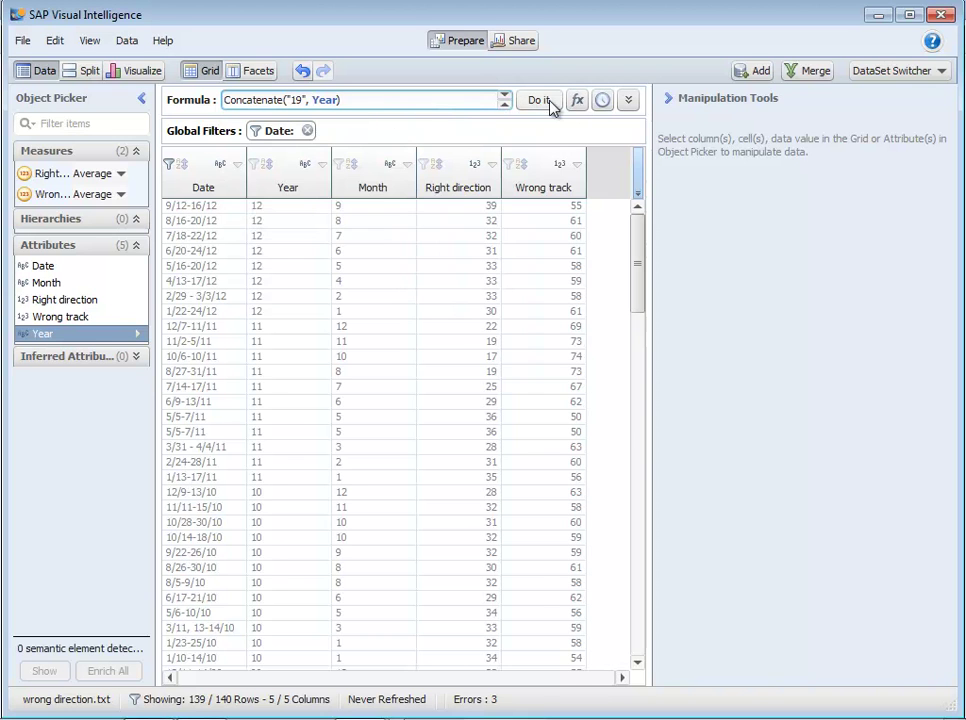
pyautogui.click(550, 103)
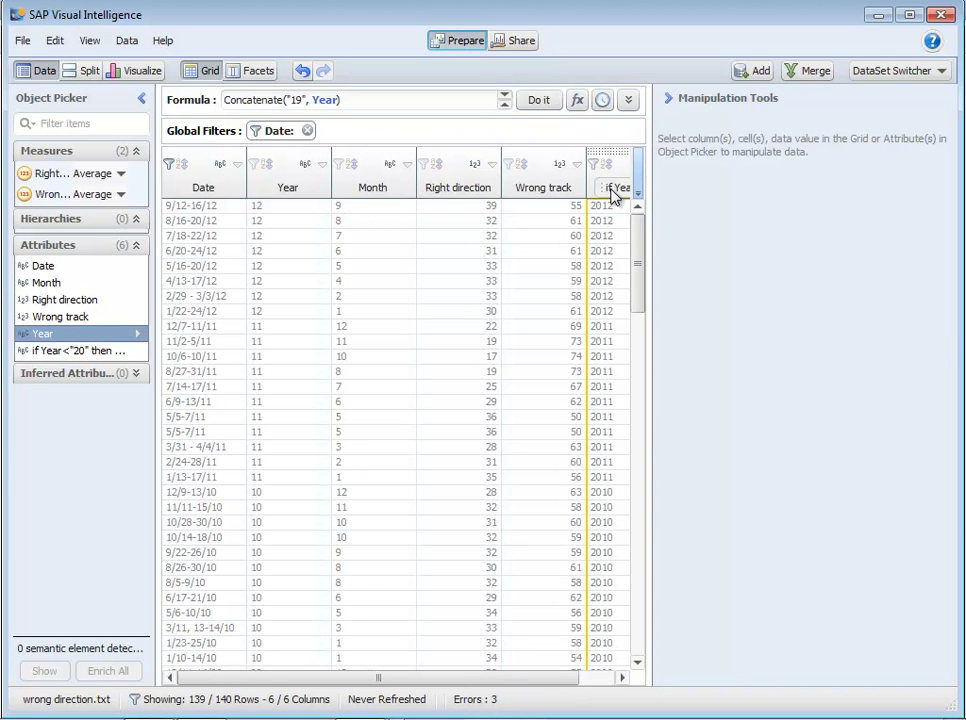
pyautogui.click(612, 188)
pyautogui.write('Full Year')
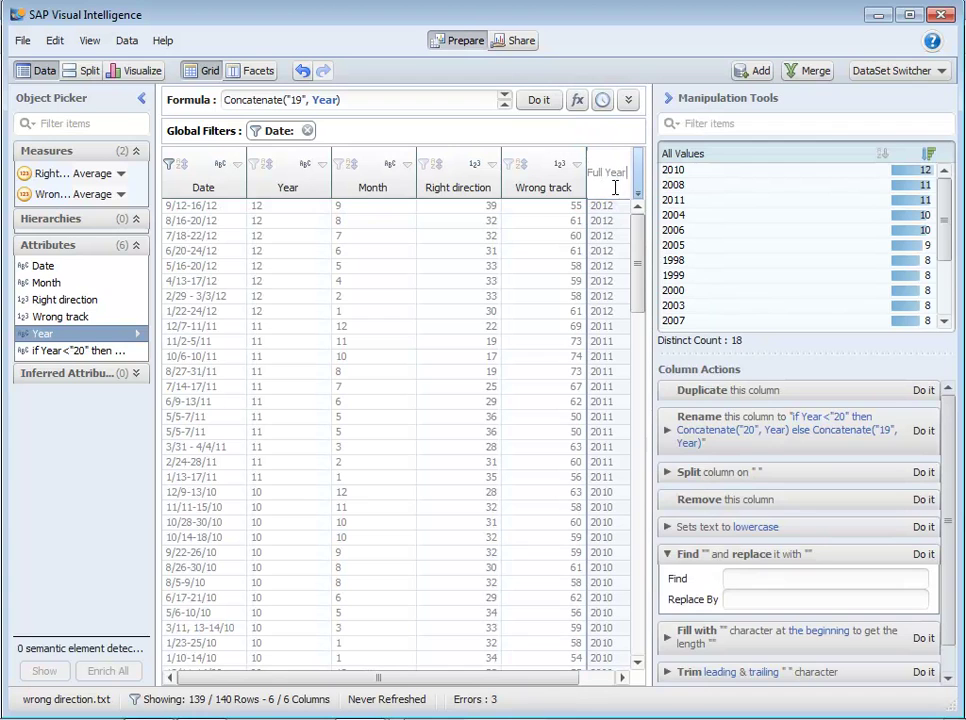
pyautogui.press('Return')
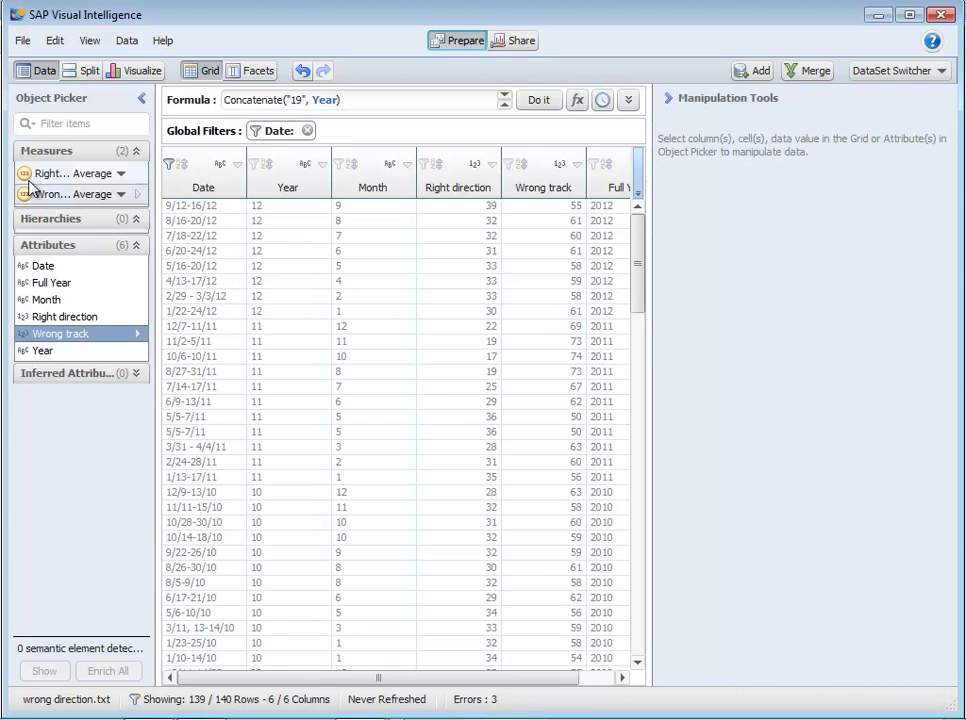
# - Collapse Manipulation Tools and swap the chart's X Axis from Year to Full Year
pyautogui.click(130, 71)
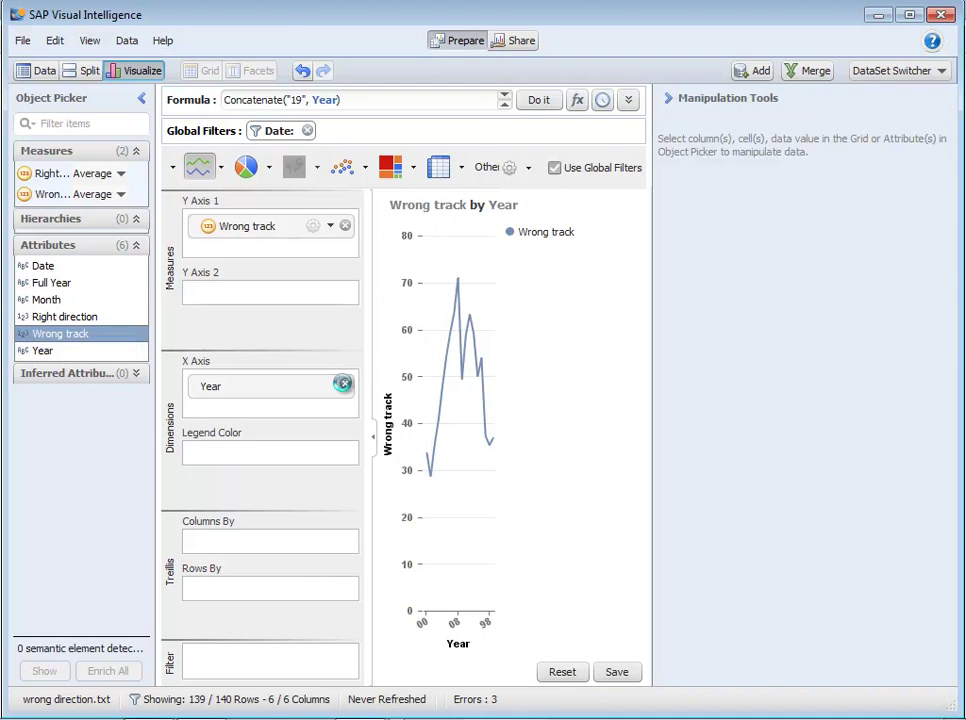
pyautogui.click(345, 384)
pyautogui.moveTo(42, 350); pyautogui.dragTo(224, 398)
pyautogui.click(668, 99)
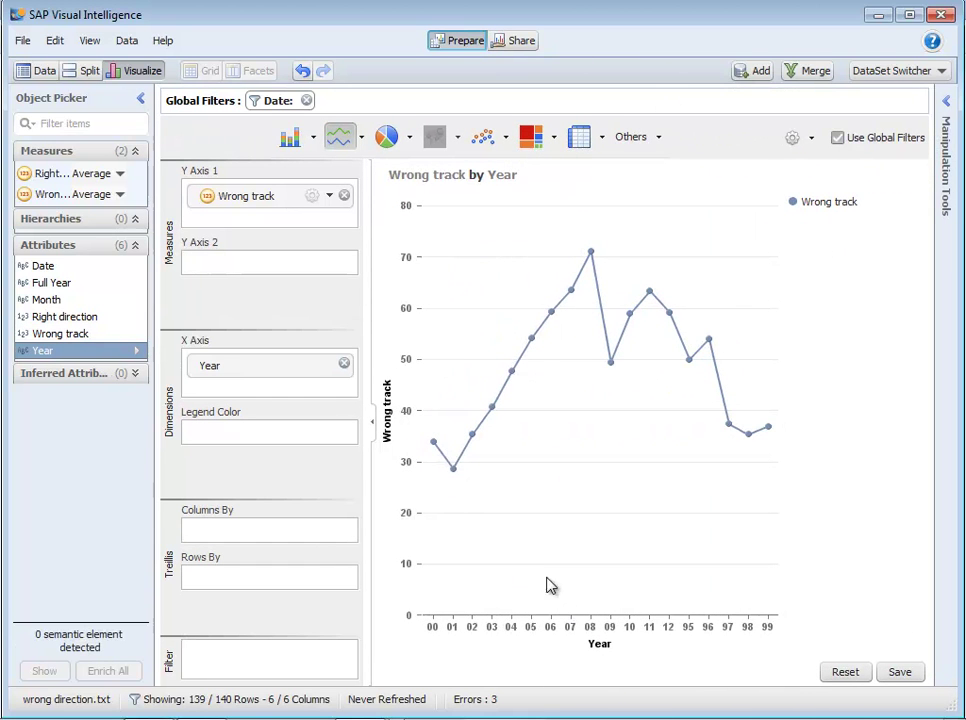
pyautogui.click(344, 363)
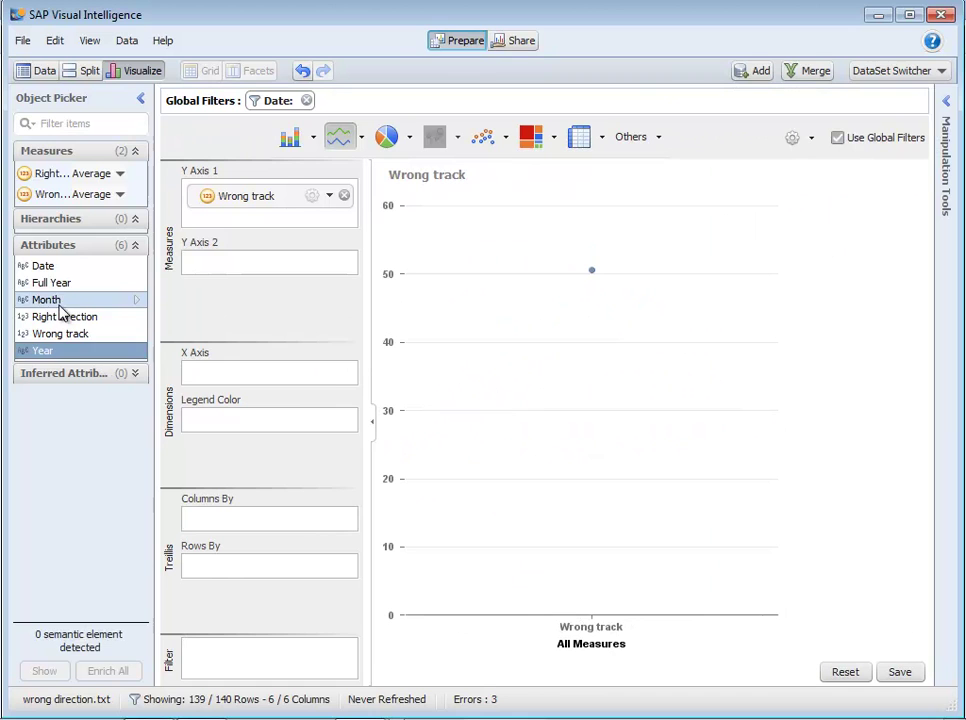
pyautogui.moveTo(55, 283); pyautogui.dragTo(285, 378)
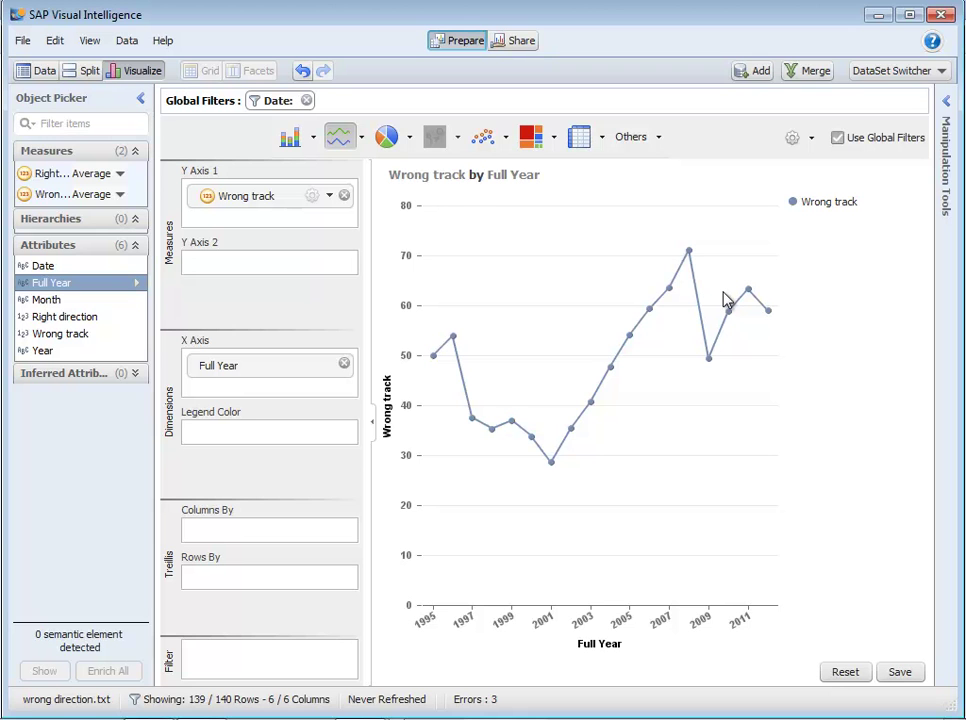
# - Insert a 5/13 row (40, 54, 4, 2) under the header of wrong direction.txt and save it
pyautogui.hotkey('alt', 'Tab')
pyautogui.hotkey('alt', 'Tab')
pyautogui.hotkey('alt', 'Tab')
pyautogui.hotkey('alt', 'Tab')
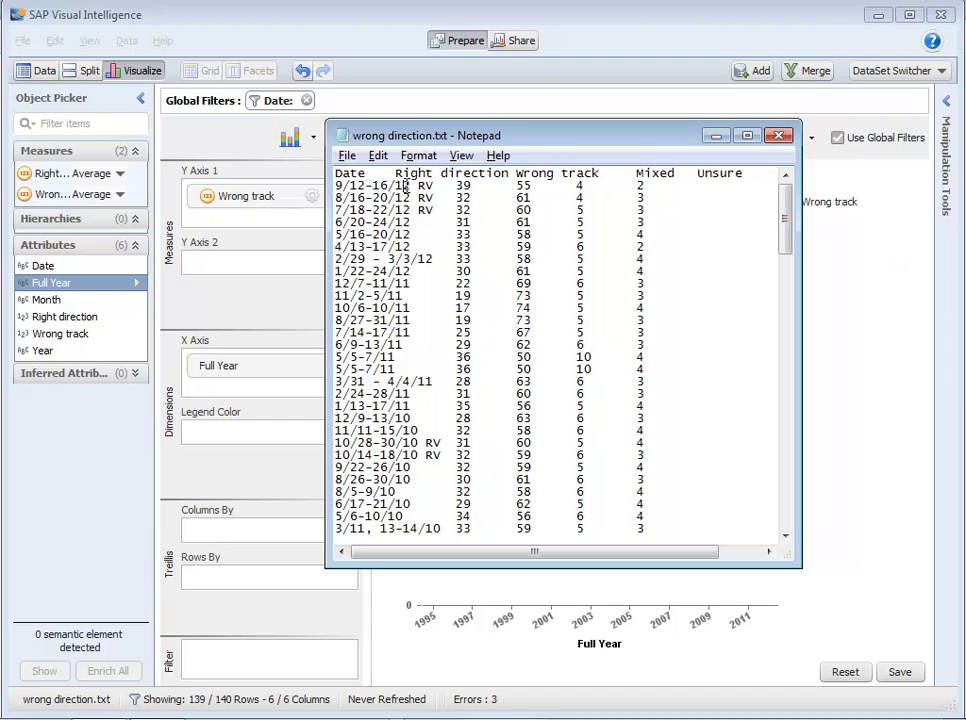
pyautogui.press('Return')
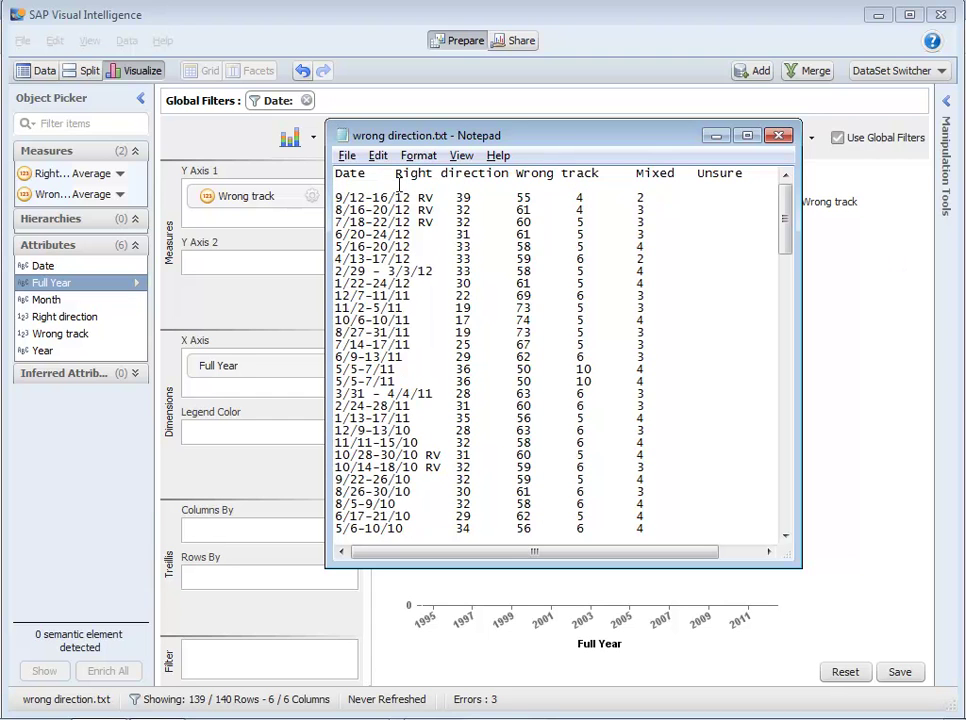
pyautogui.write('5/13    40      54      4')
pyautogui.press('Tab')
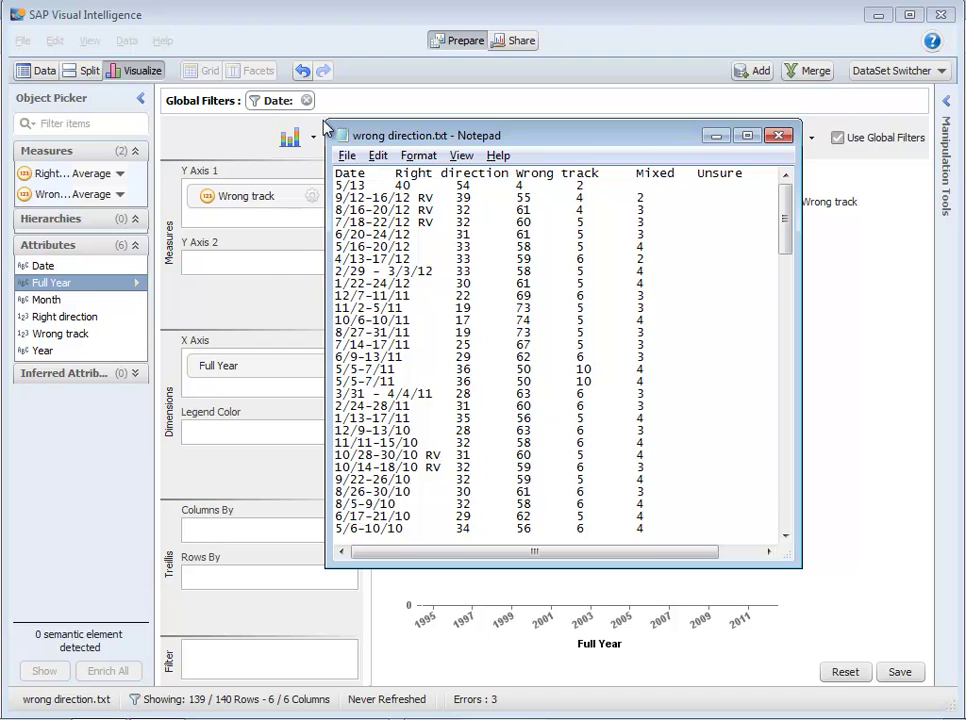
pyautogui.click(346, 155)
pyautogui.click(290, 219)
# - Refresh the document data so the 5/13 poll appears as Full Year 2013, and show the Data grid
pyautogui.click(778, 136)
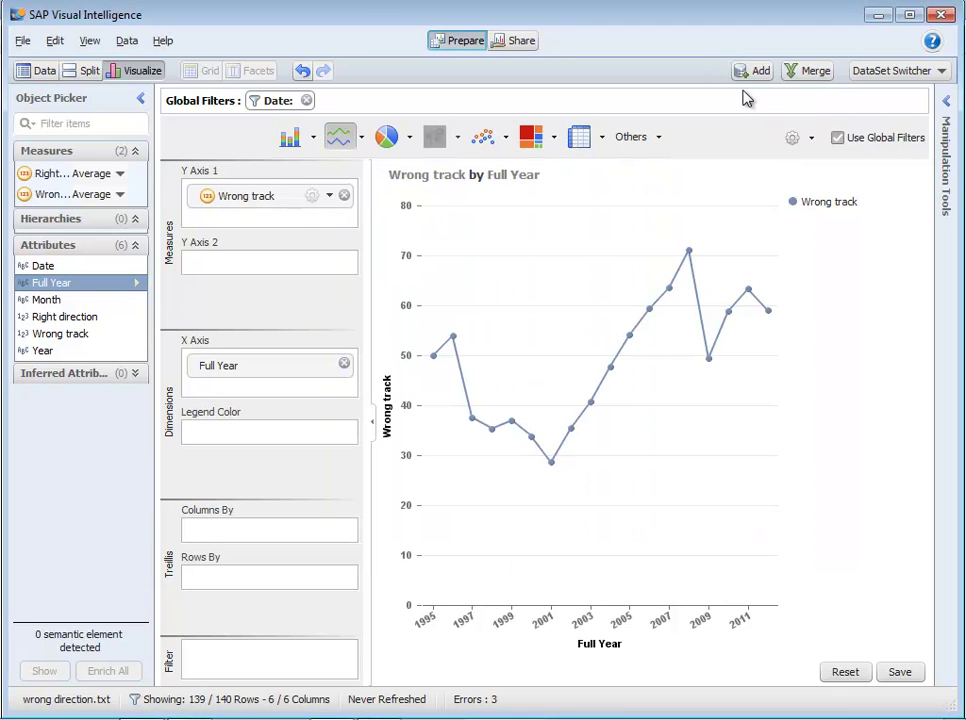
pyautogui.click(128, 41)
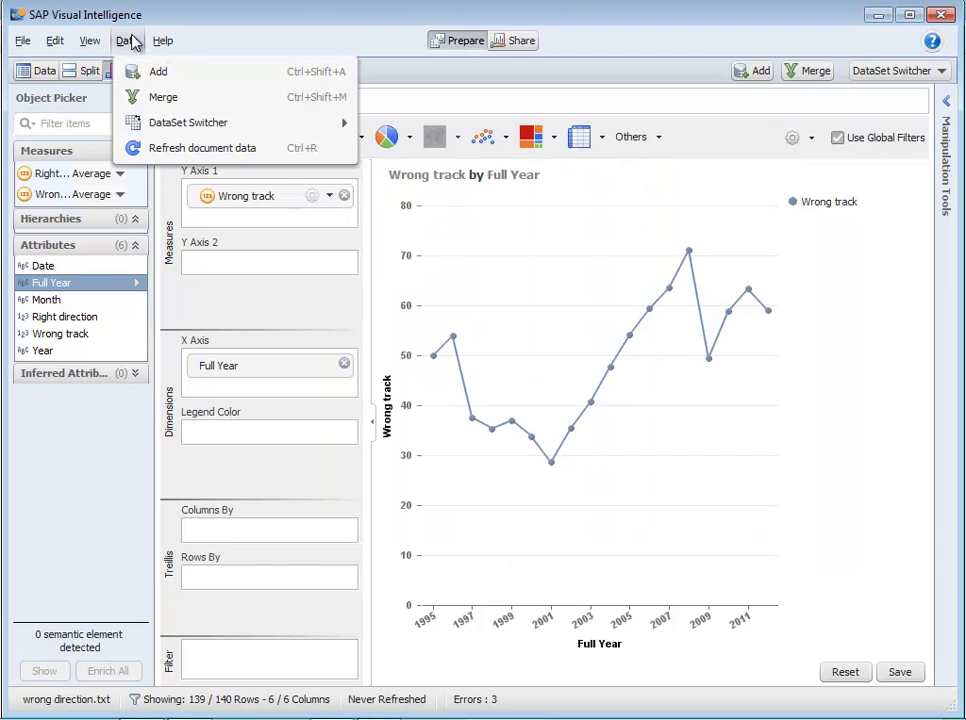
pyautogui.click(203, 148)
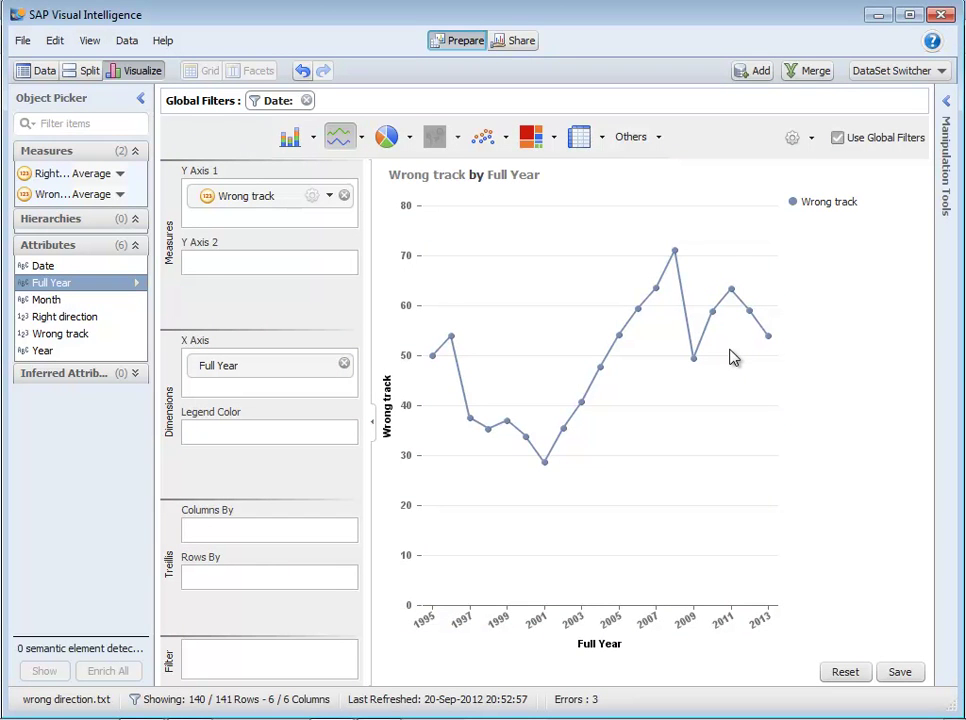
pyautogui.click(37, 71)
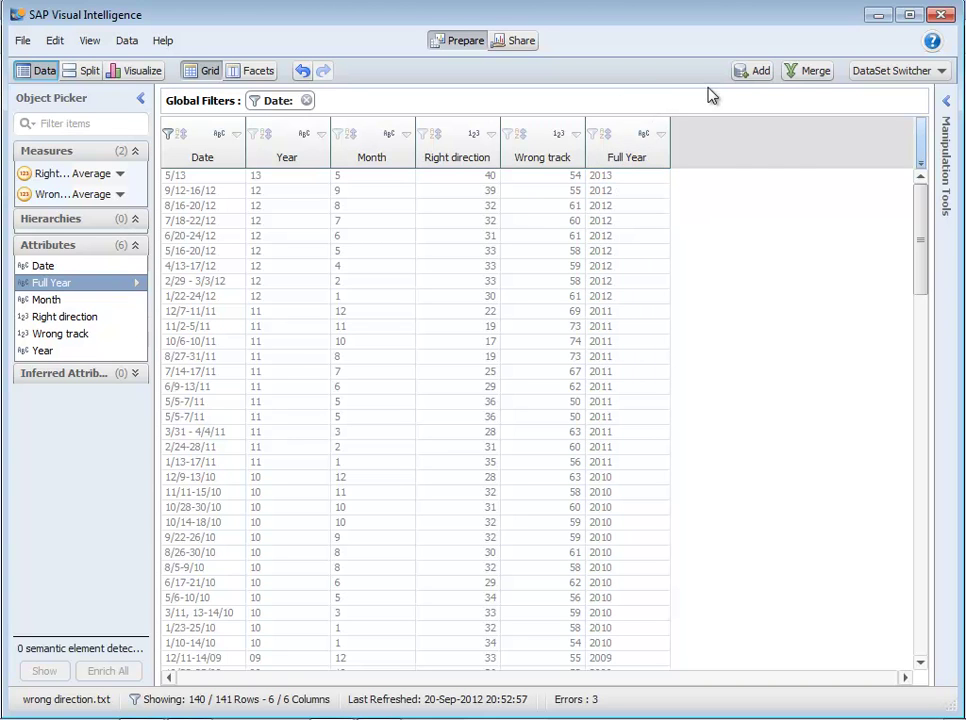
# - Begin a merge by loading the US real growth rate.txt dataset and selecting Year as key
pyautogui.click(810, 75)
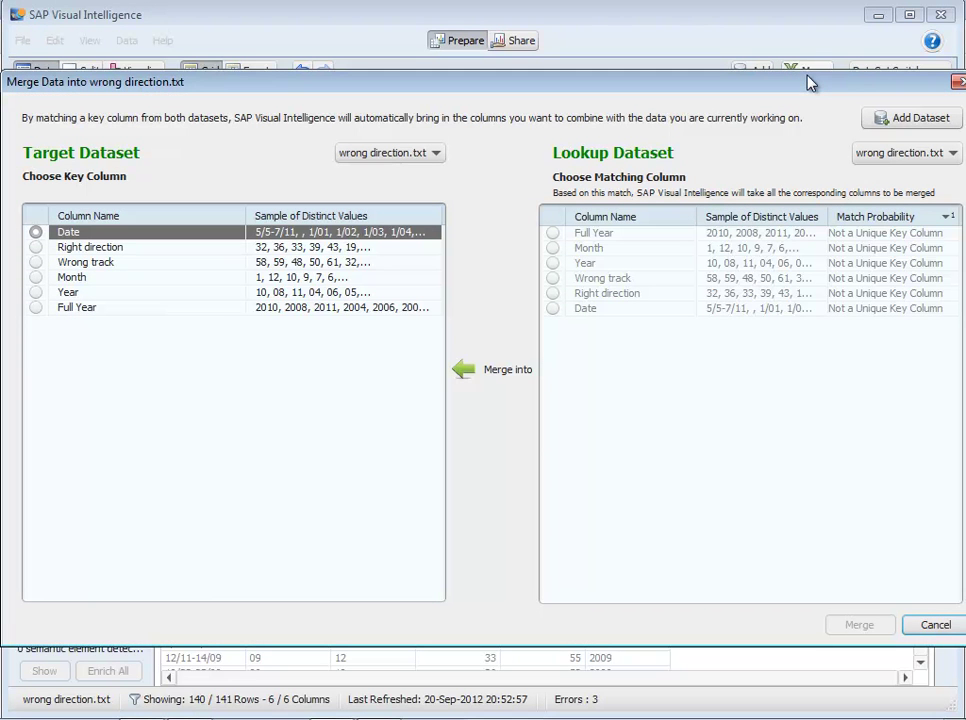
pyautogui.click(908, 121)
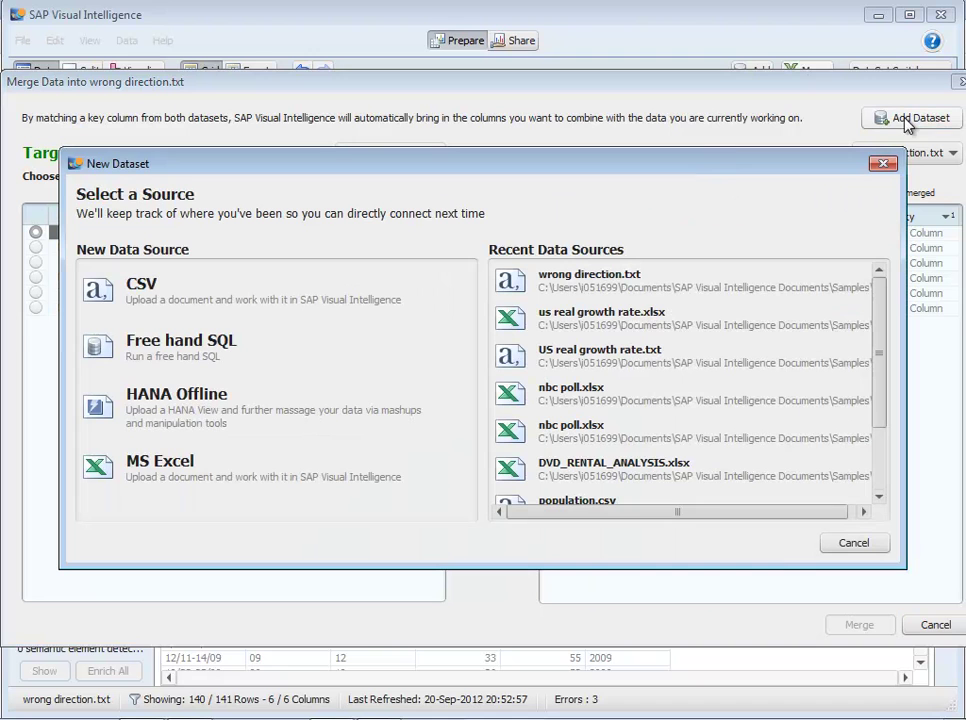
pyautogui.click(600, 350)
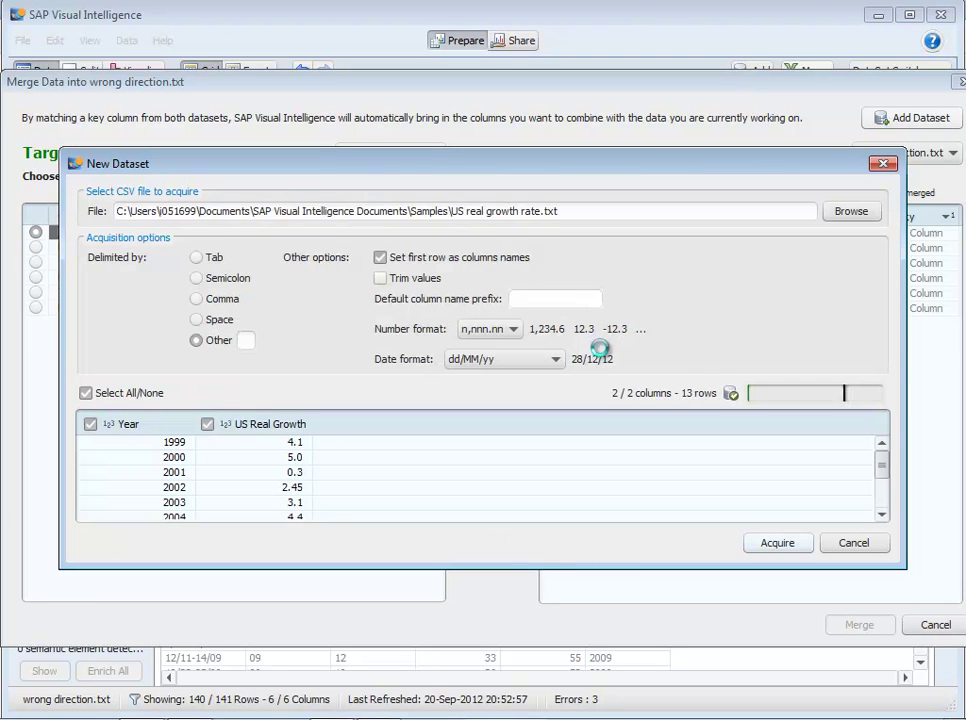
pyautogui.click(771, 546)
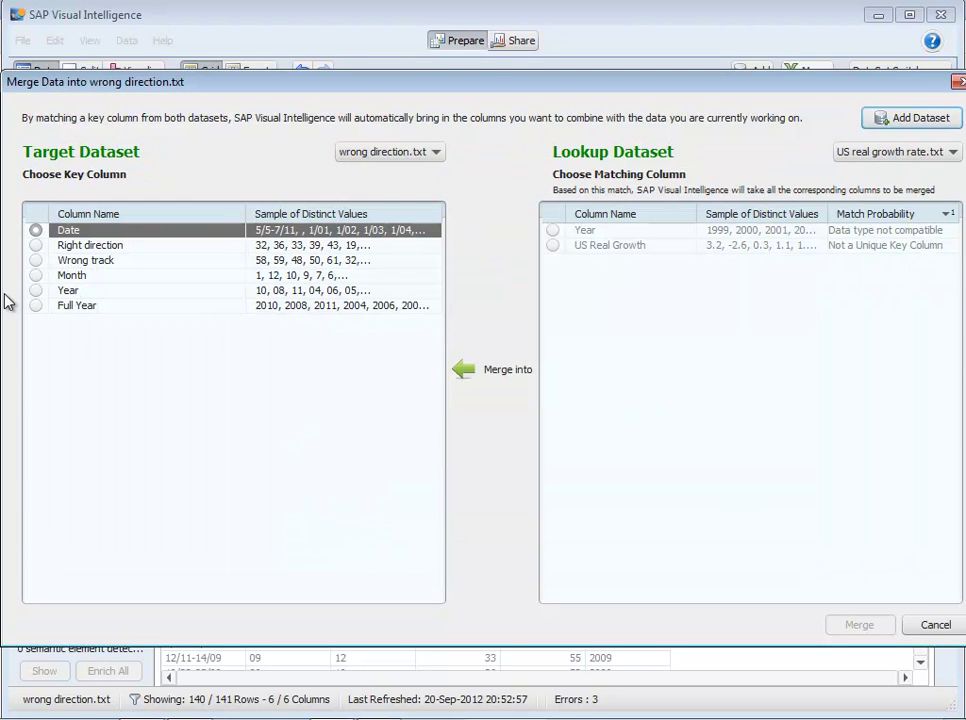
pyautogui.click(35, 290)
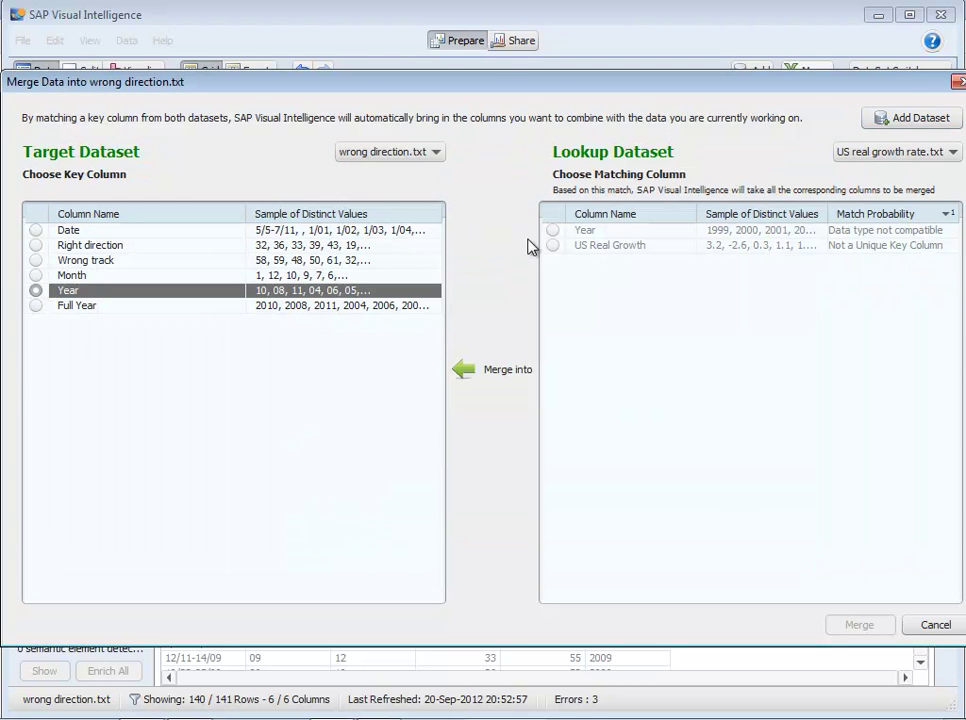
# - Merge us real growth rate.xlsx instead, matching Full Year to Year to add US Real Growth
pyautogui.click(938, 151)
pyautogui.click(905, 118)
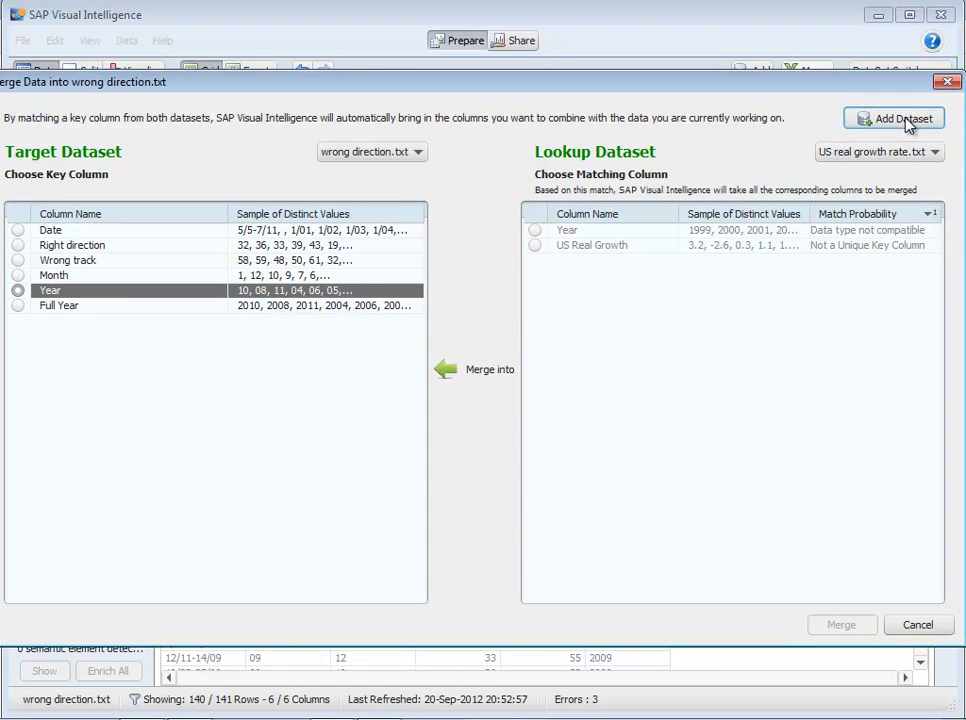
pyautogui.click(605, 360)
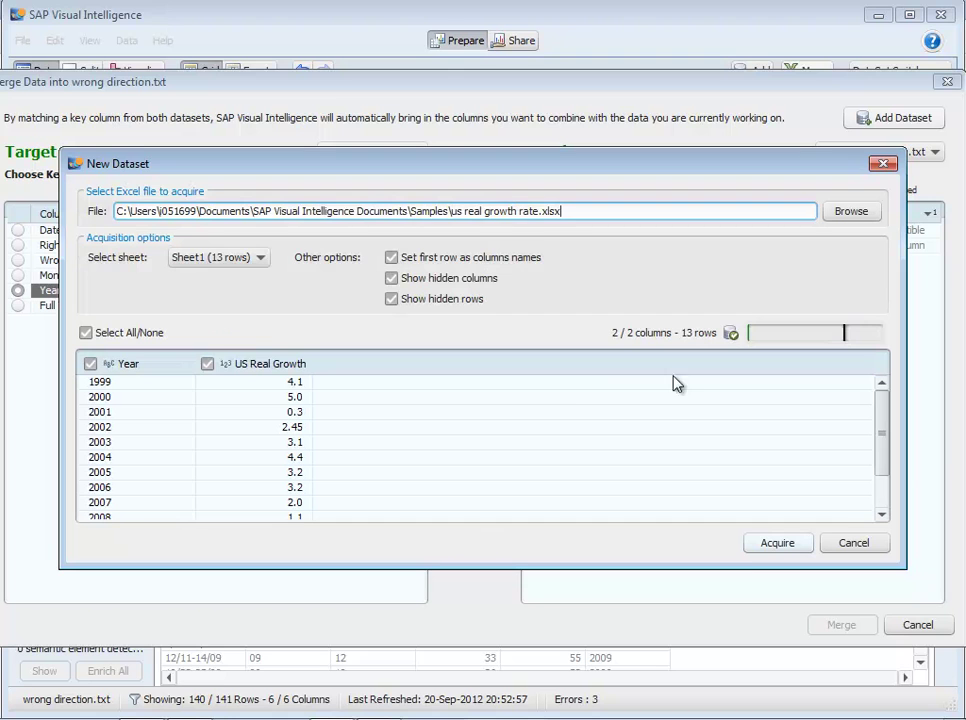
pyautogui.click(770, 543)
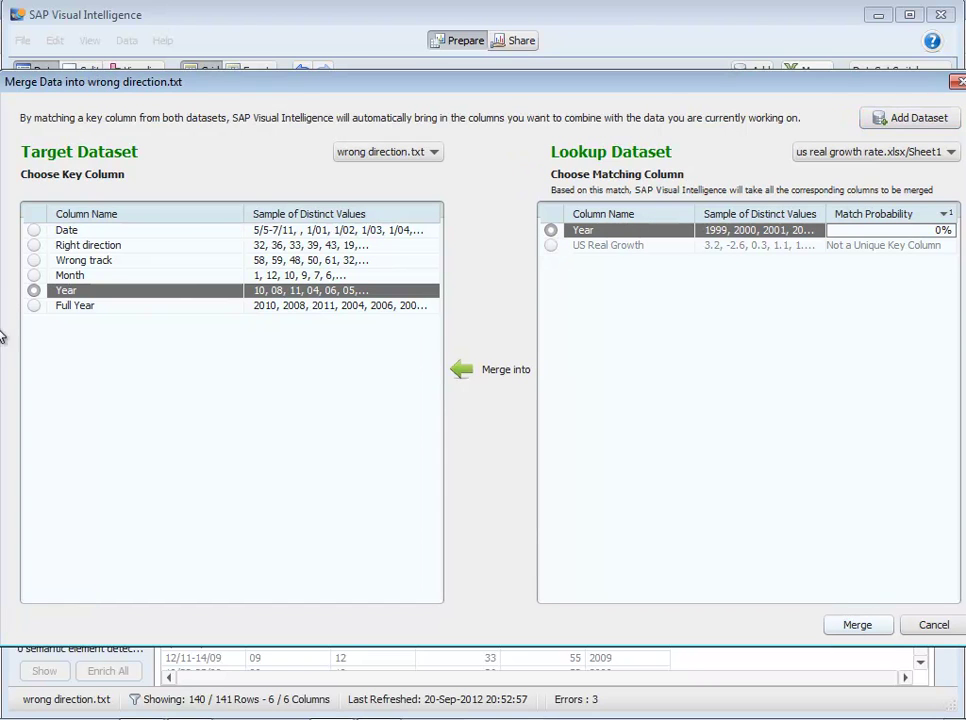
pyautogui.click(32, 305)
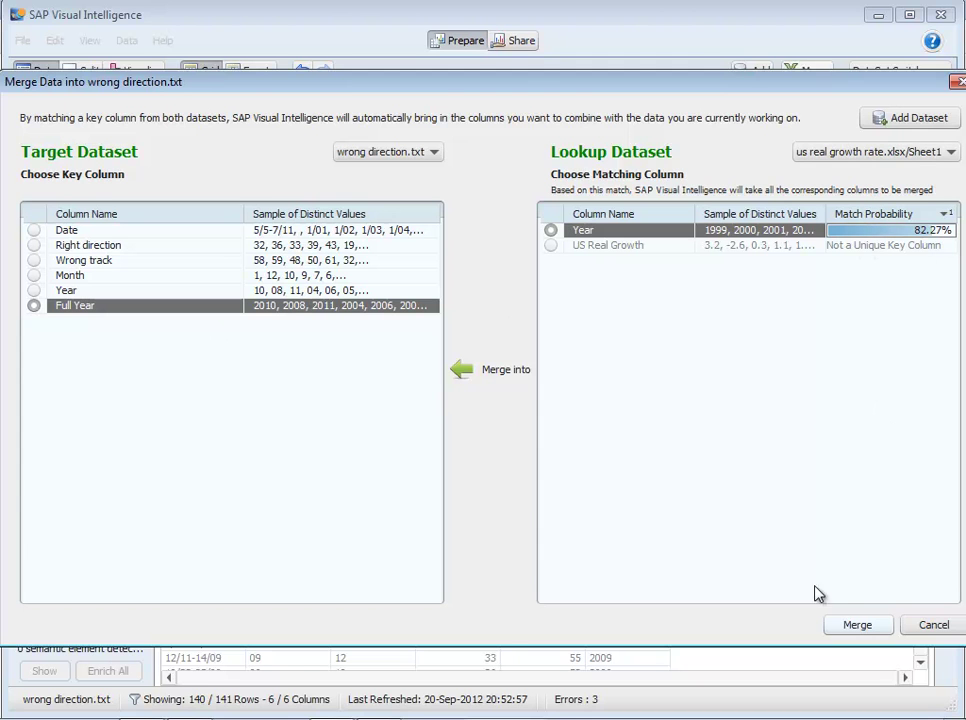
pyautogui.click(855, 625)
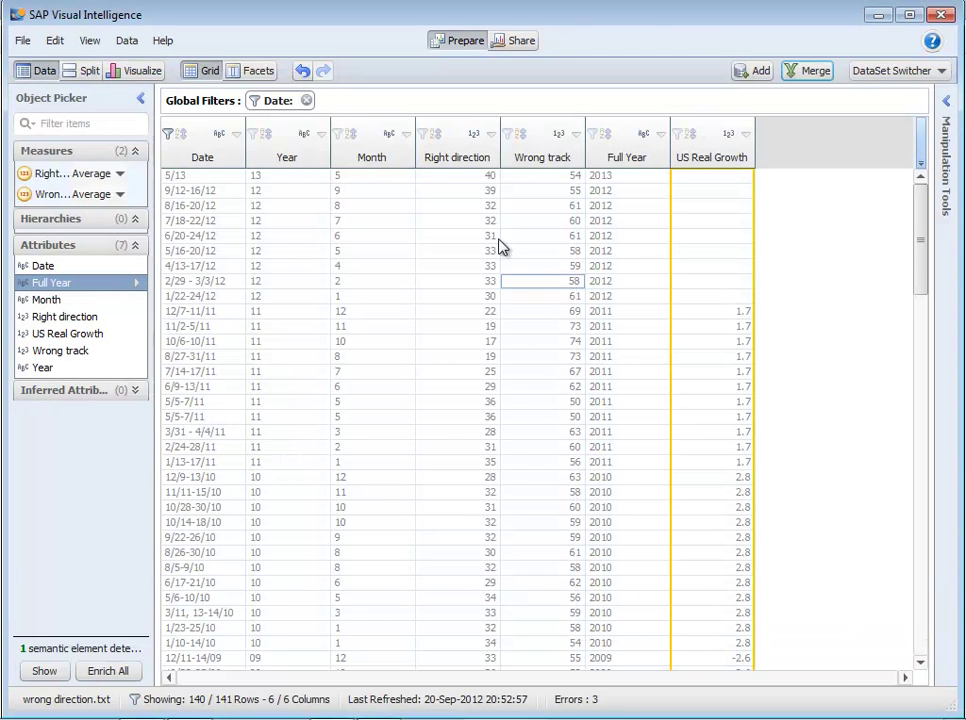
# - Convert the US Real Growth attribute into a measure
pyautogui.click(68, 336)
pyautogui.rightClick(69, 337)
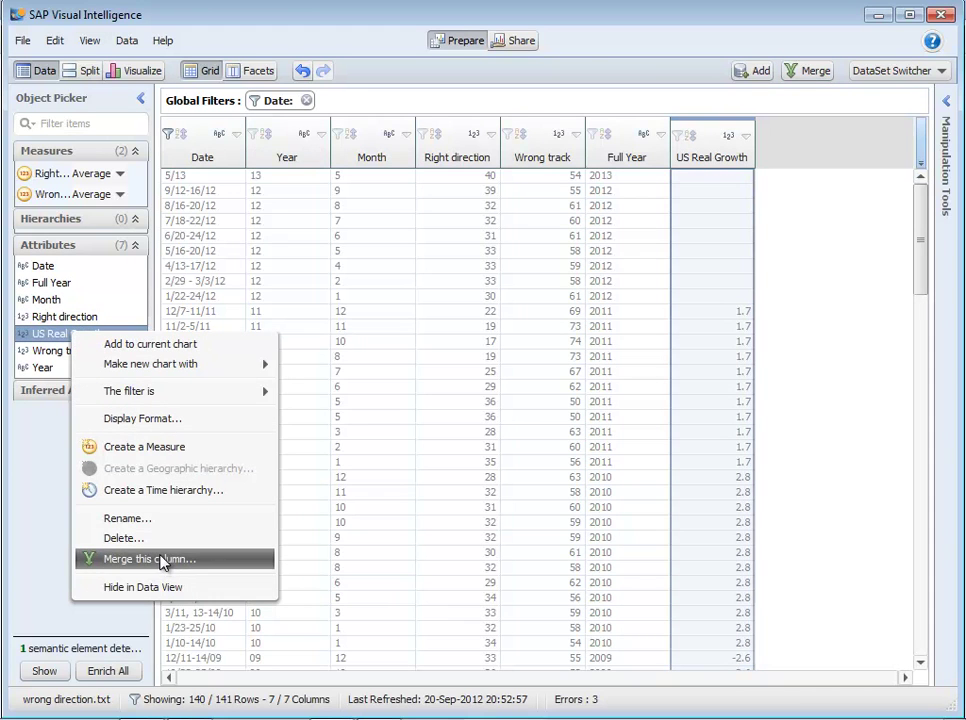
pyautogui.click(200, 448)
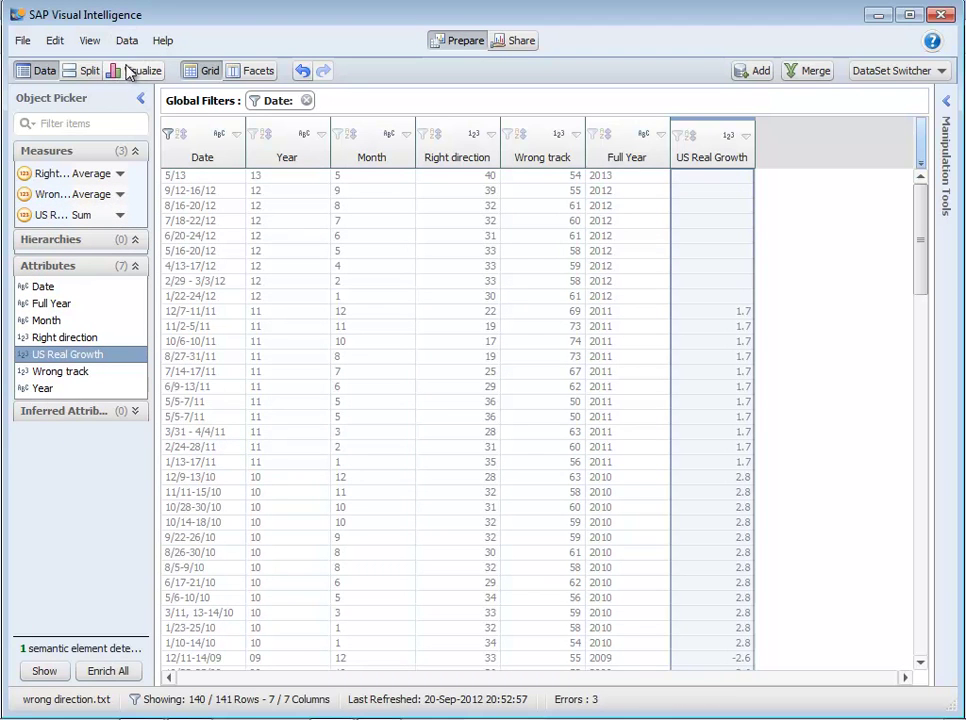
# - Plot US Real Growth_Sum on Y Axis 1 beside Wrong track, enlarge the chart, and save it
pyautogui.click(122, 72)
pyautogui.moveTo(25, 218); pyautogui.dragTo(297, 228)
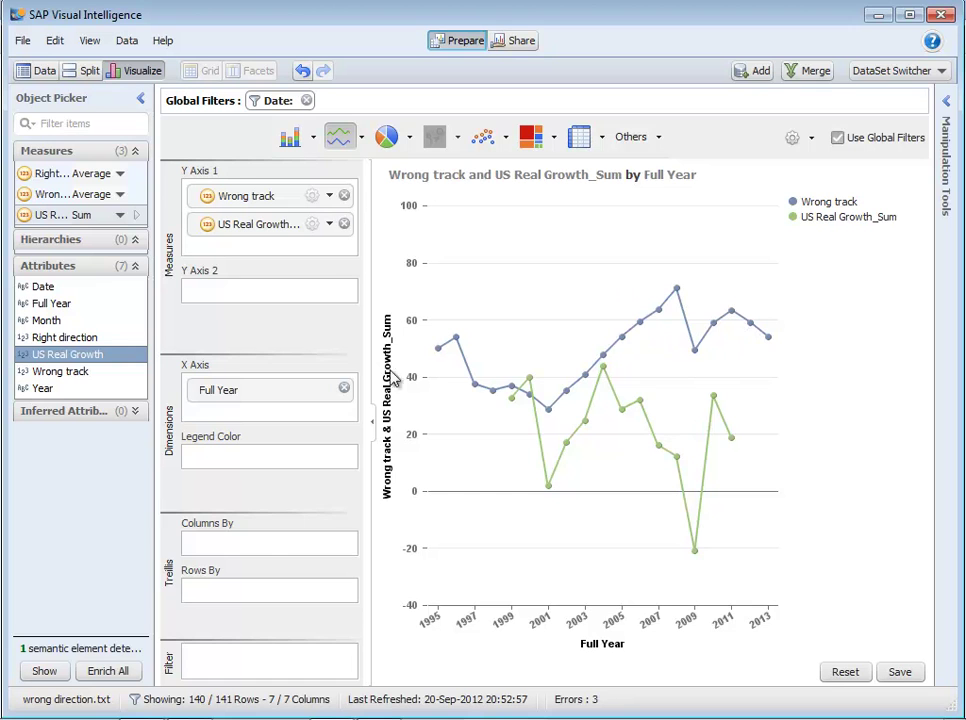
pyautogui.click(372, 422)
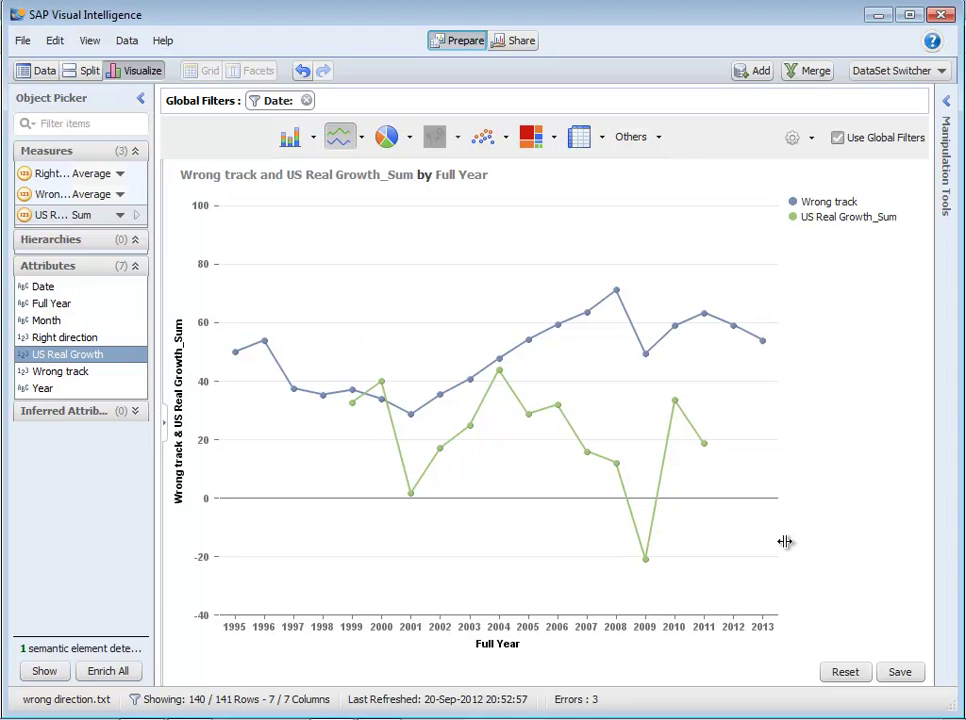
pyautogui.click(905, 670)
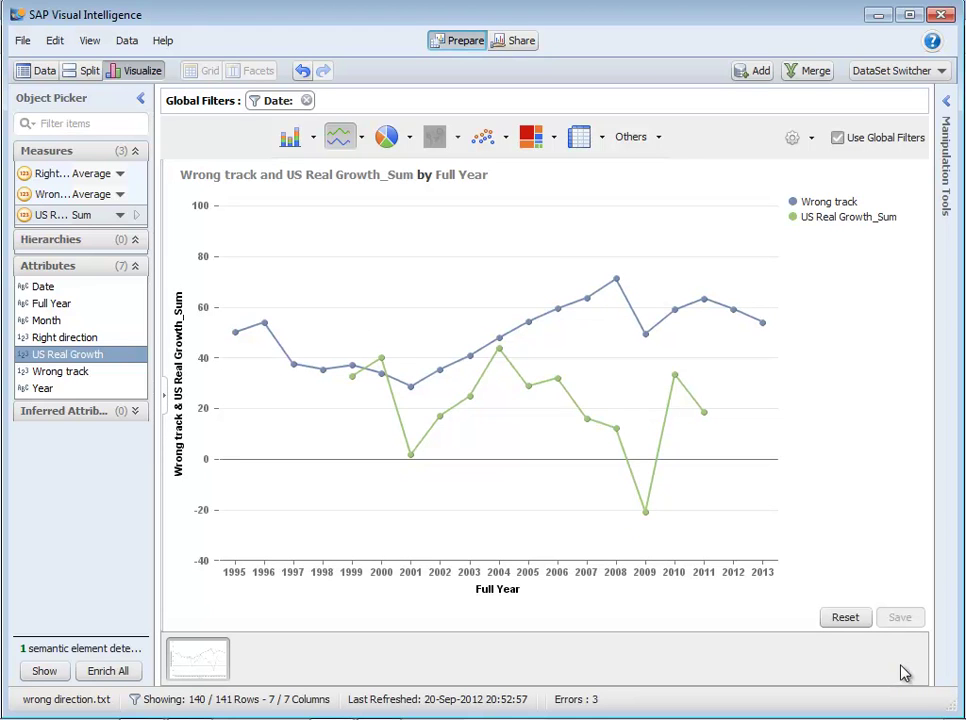
pyautogui.click(506, 47)
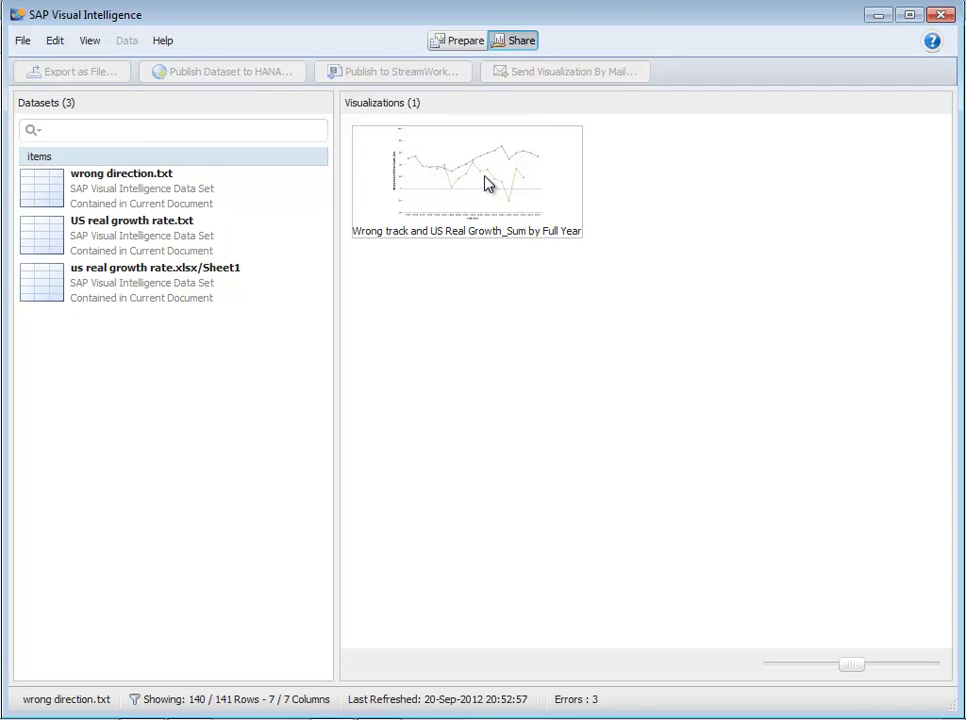
pyautogui.click(476, 203)
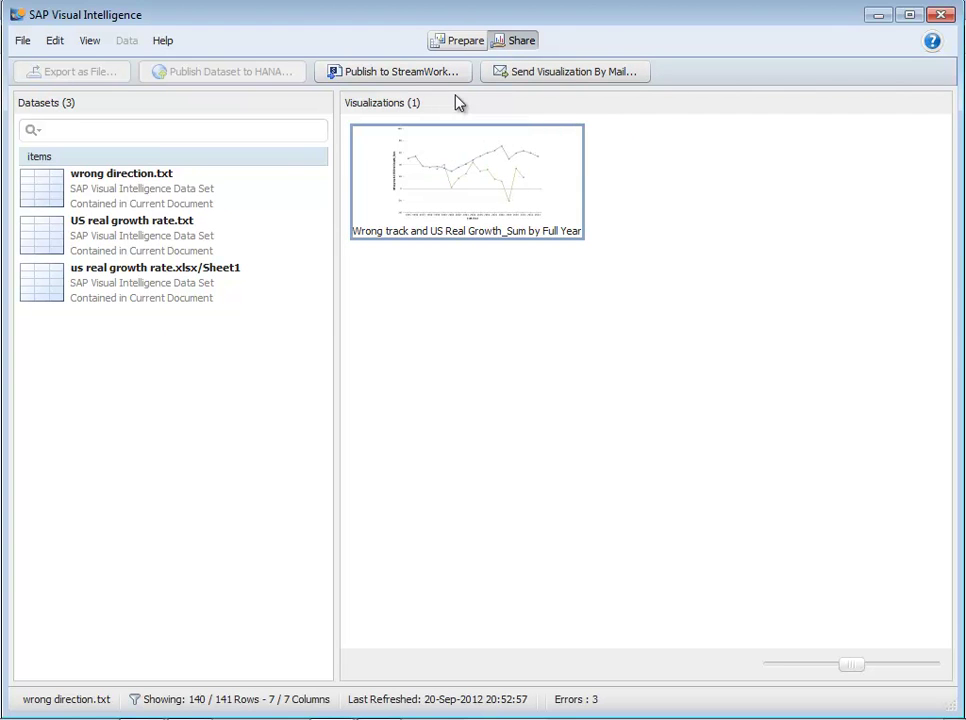
pyautogui.click(458, 42)
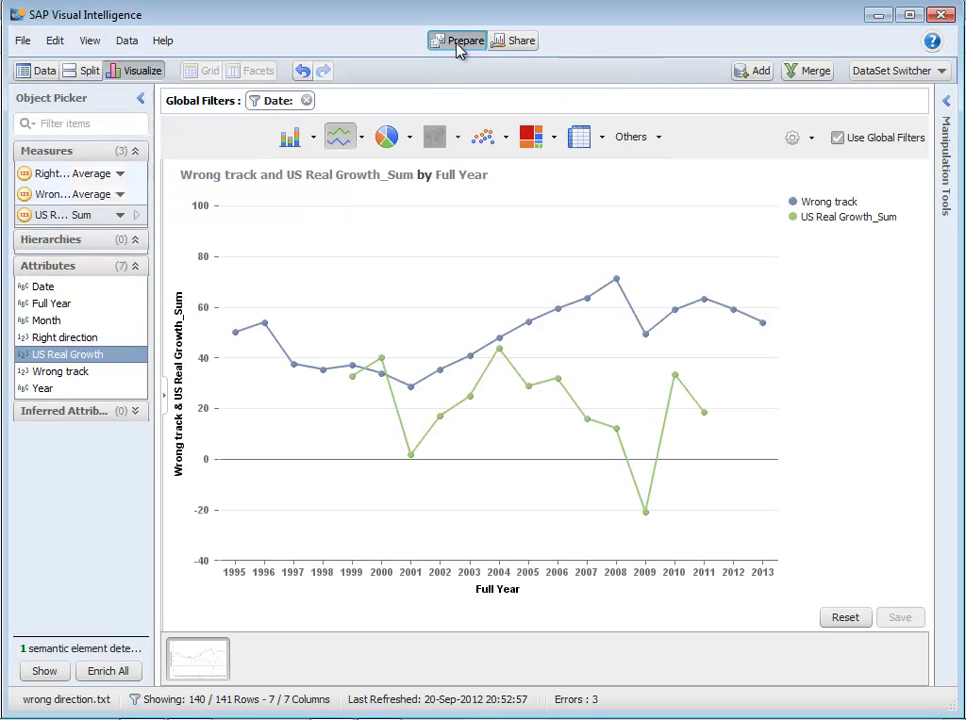